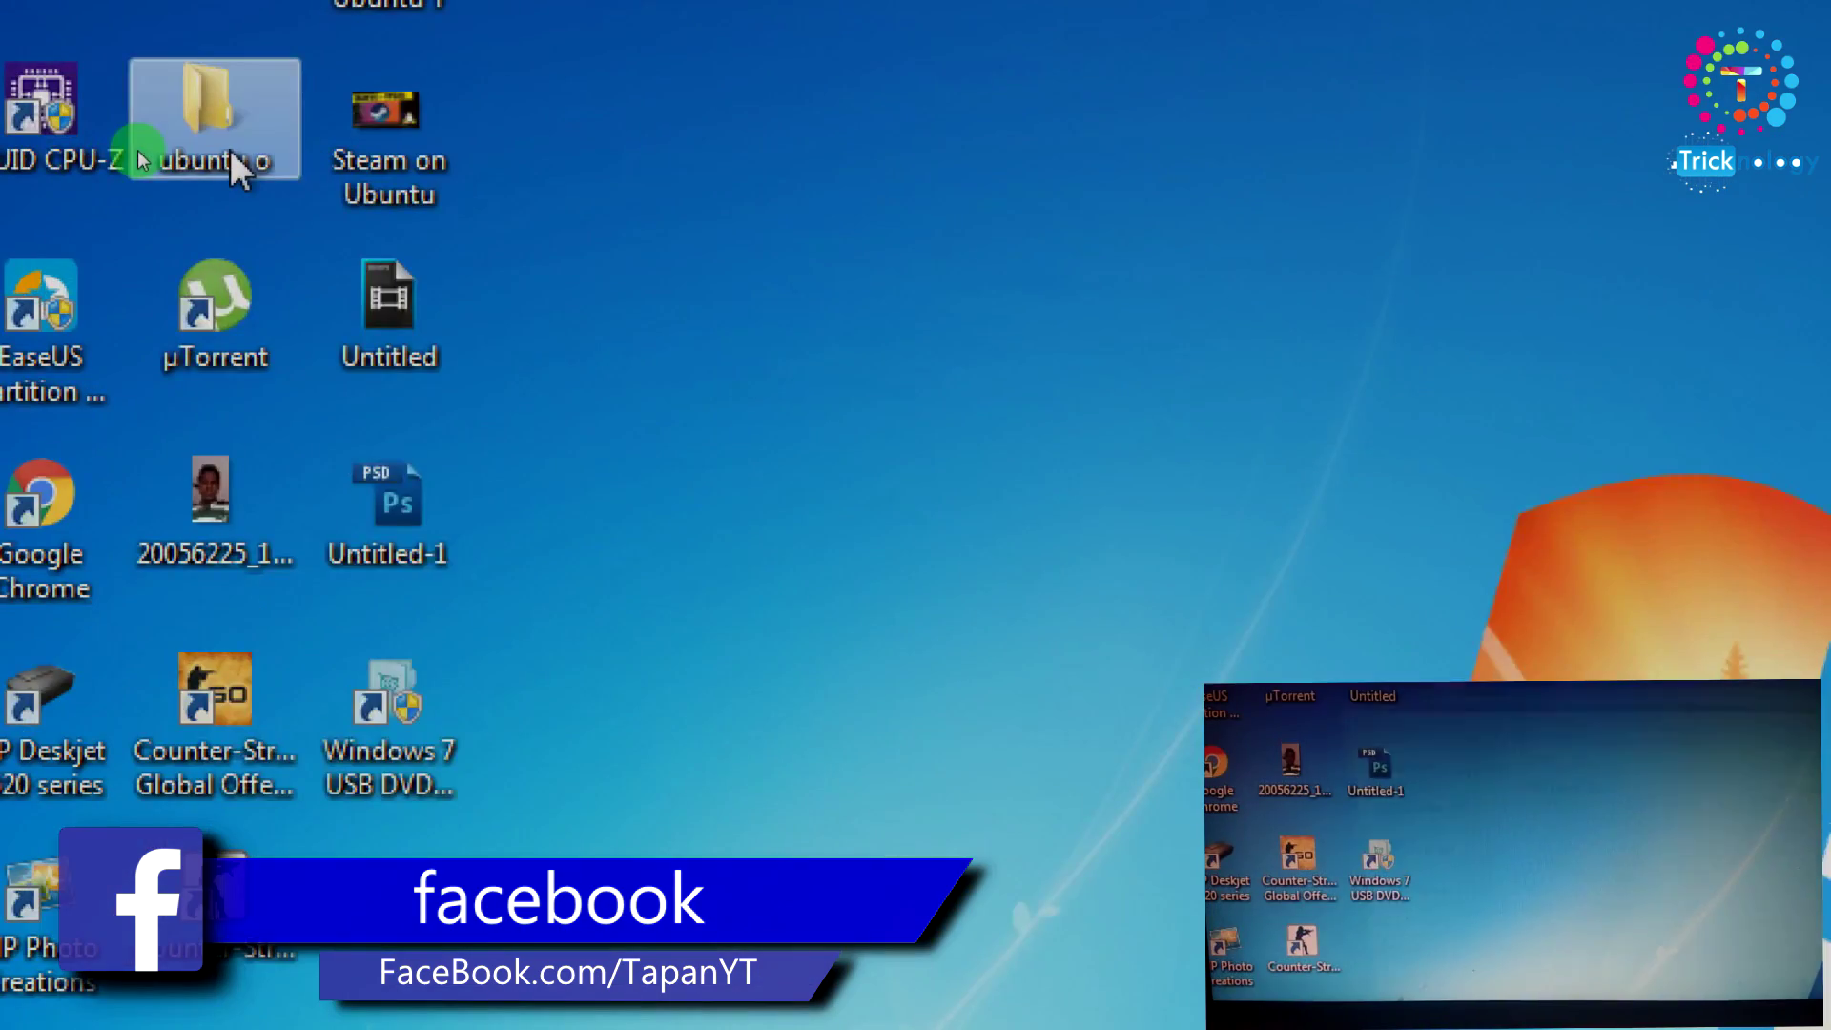
# - Open the desktop's 'ubuntu o' folder, showing EasyBCD2.2, and maximize its window
pyautogui.doubleClick(239, 170)
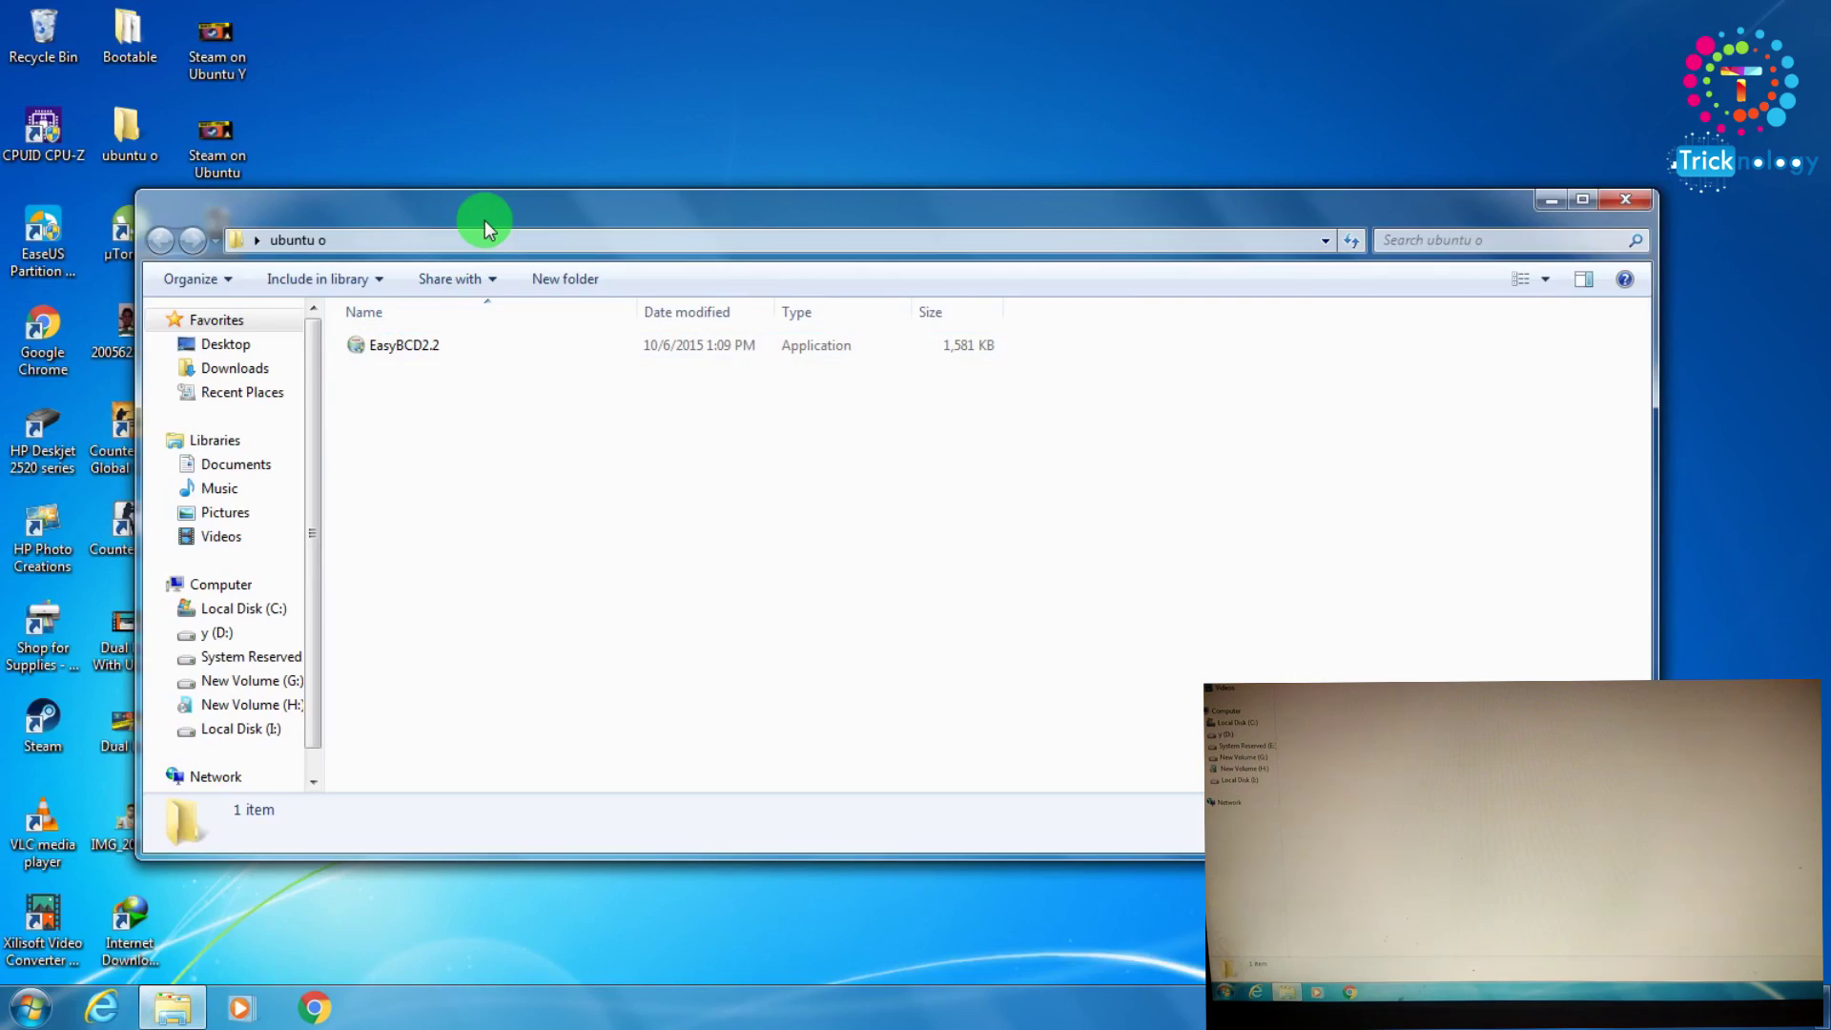
pyautogui.doubleClick(482, 220)
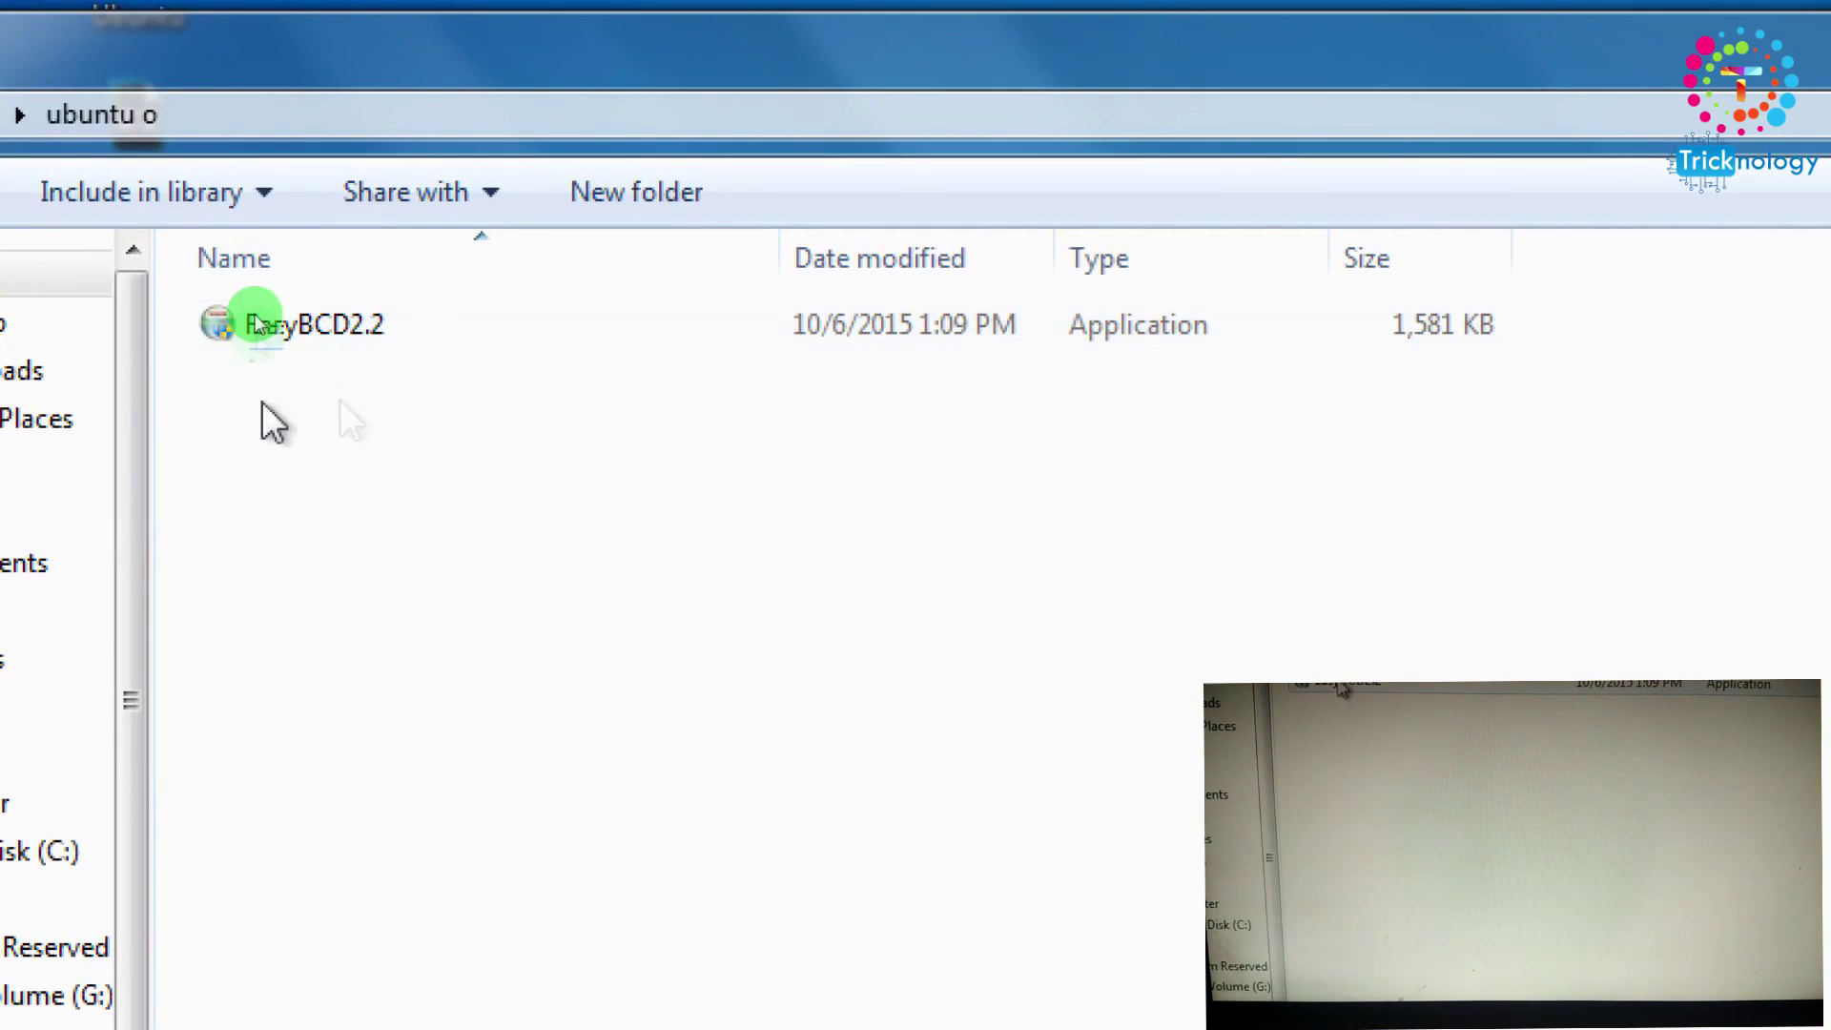
# - Run the EasyBCD2.2 installer, then cancel it when setup reports EasyBCD is already installed
pyautogui.click(255, 324)
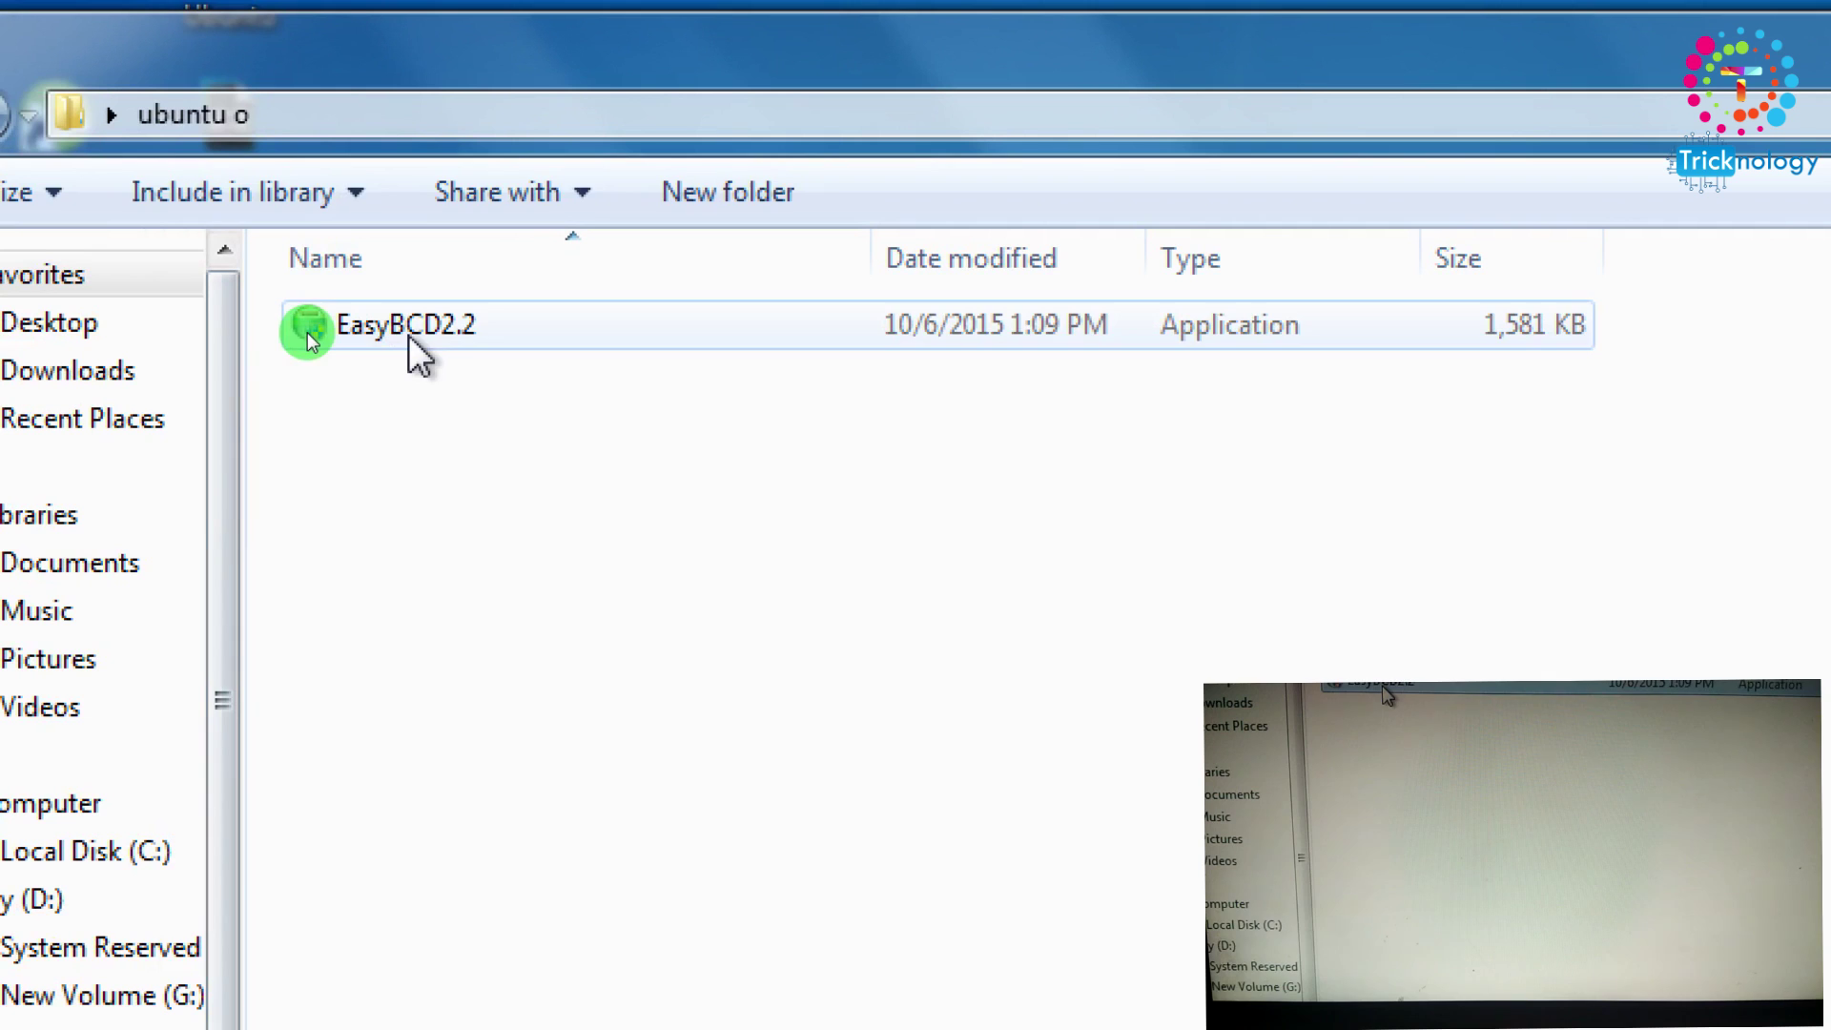
pyautogui.doubleClick(410, 336)
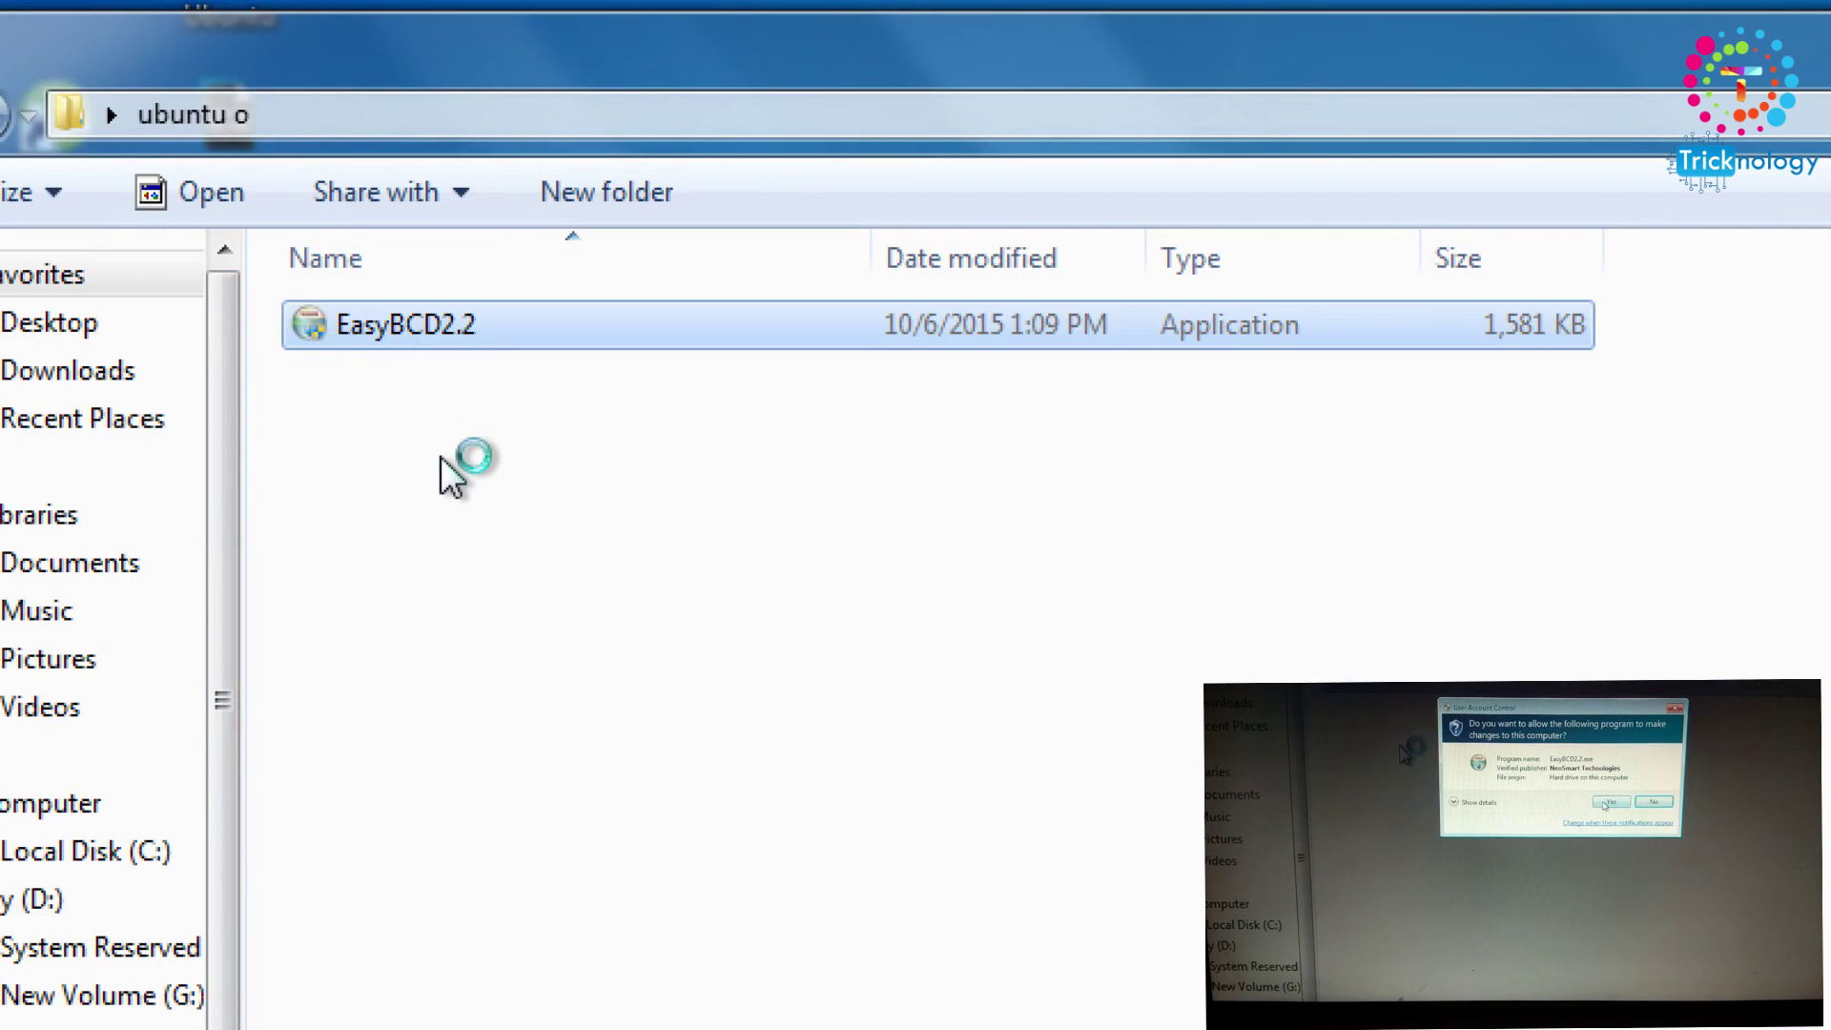
pyautogui.click(824, 492)
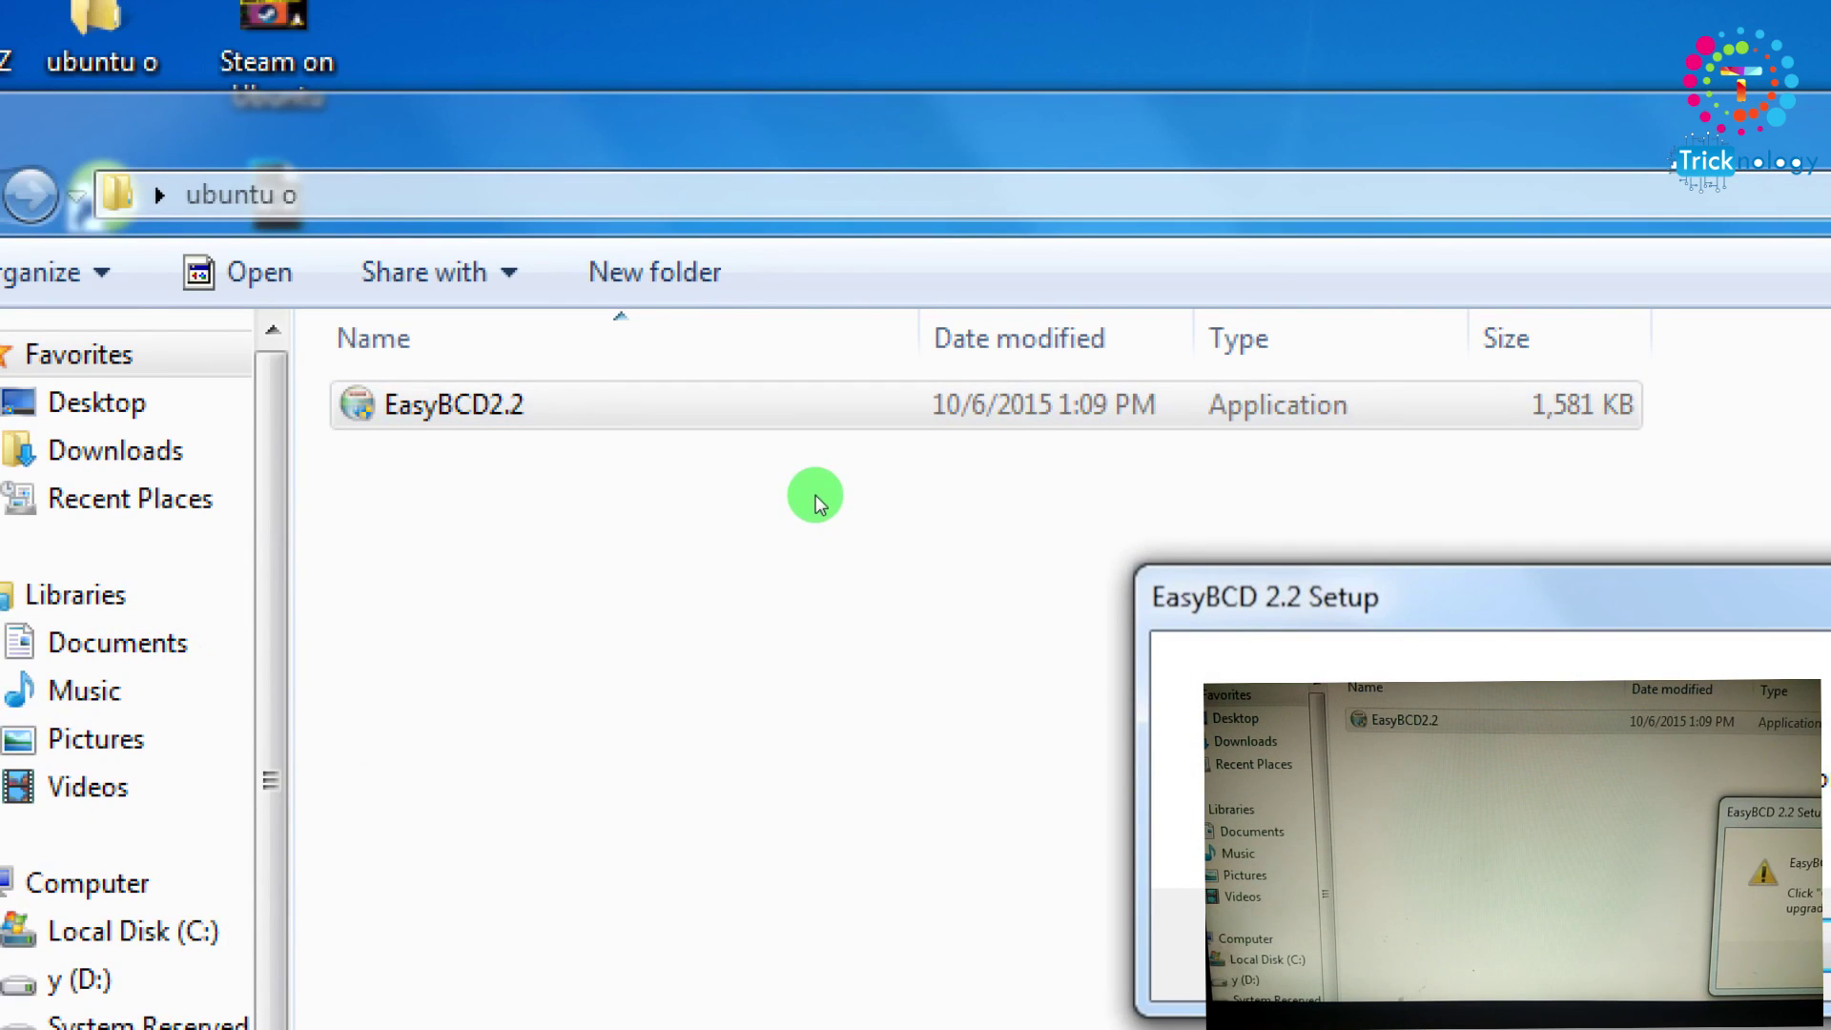
pyautogui.click(352, 422)
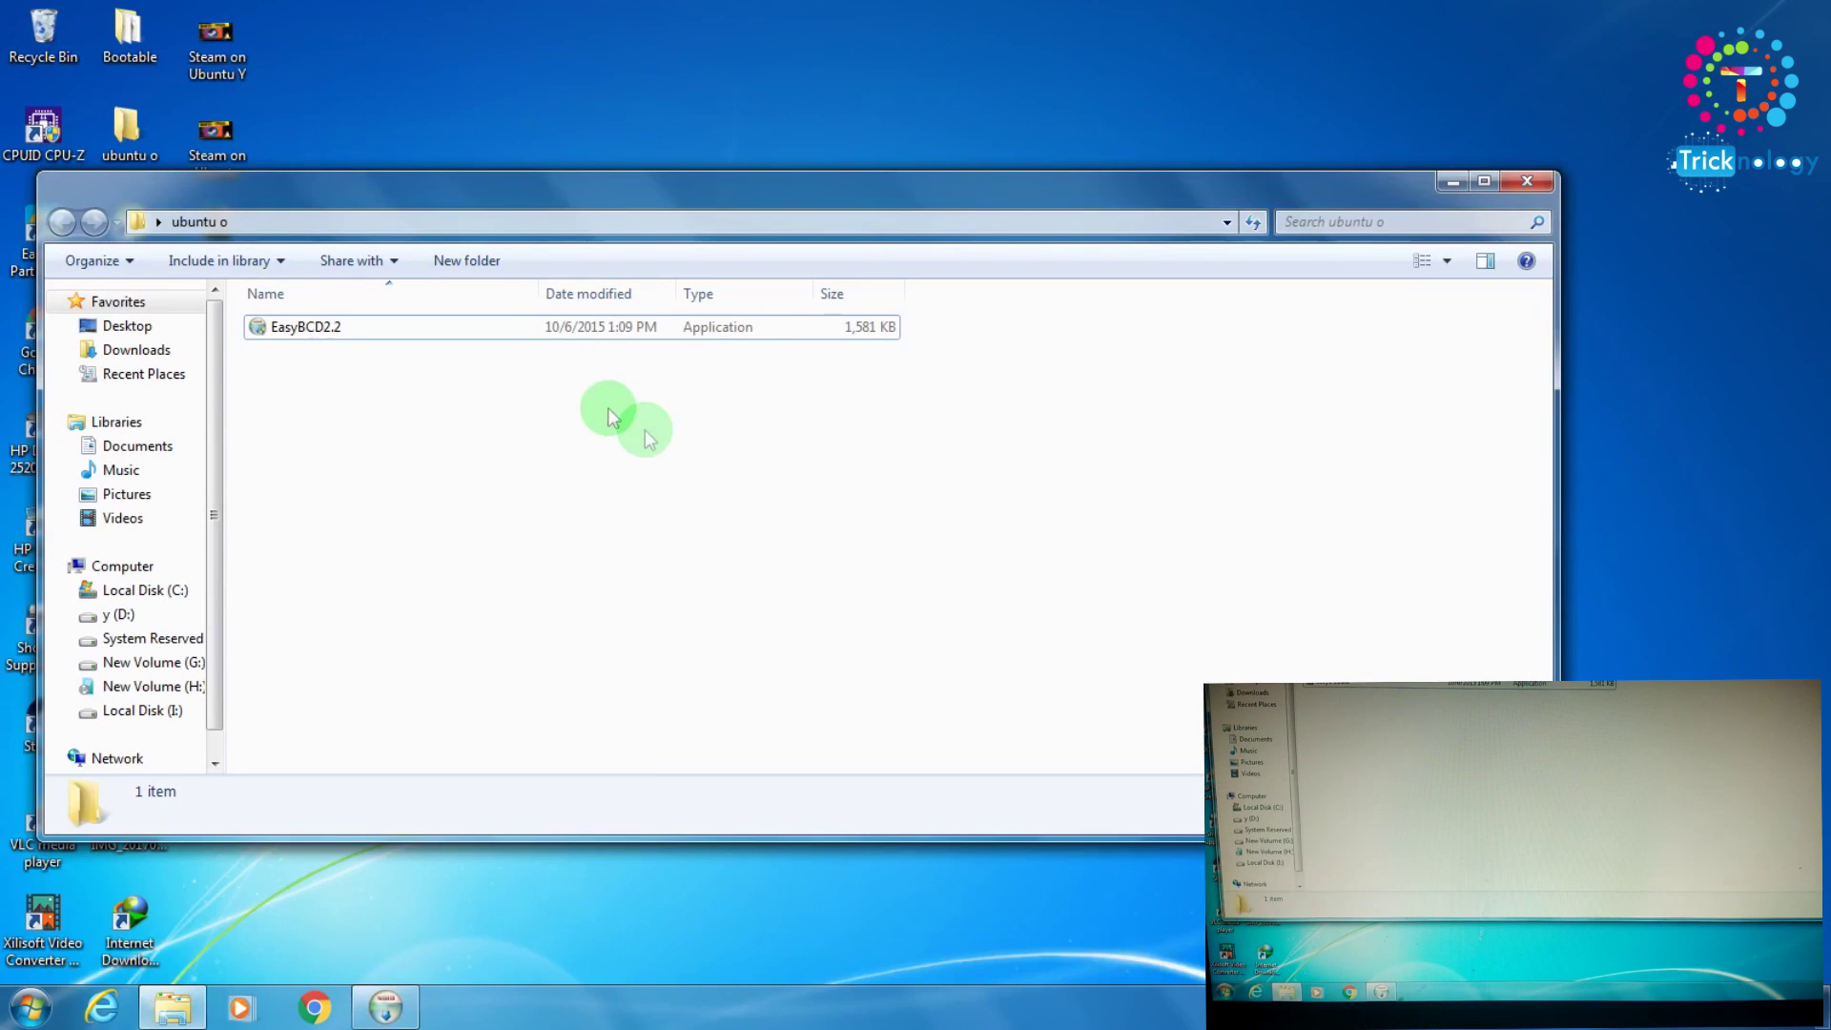
pyautogui.click(384, 1003)
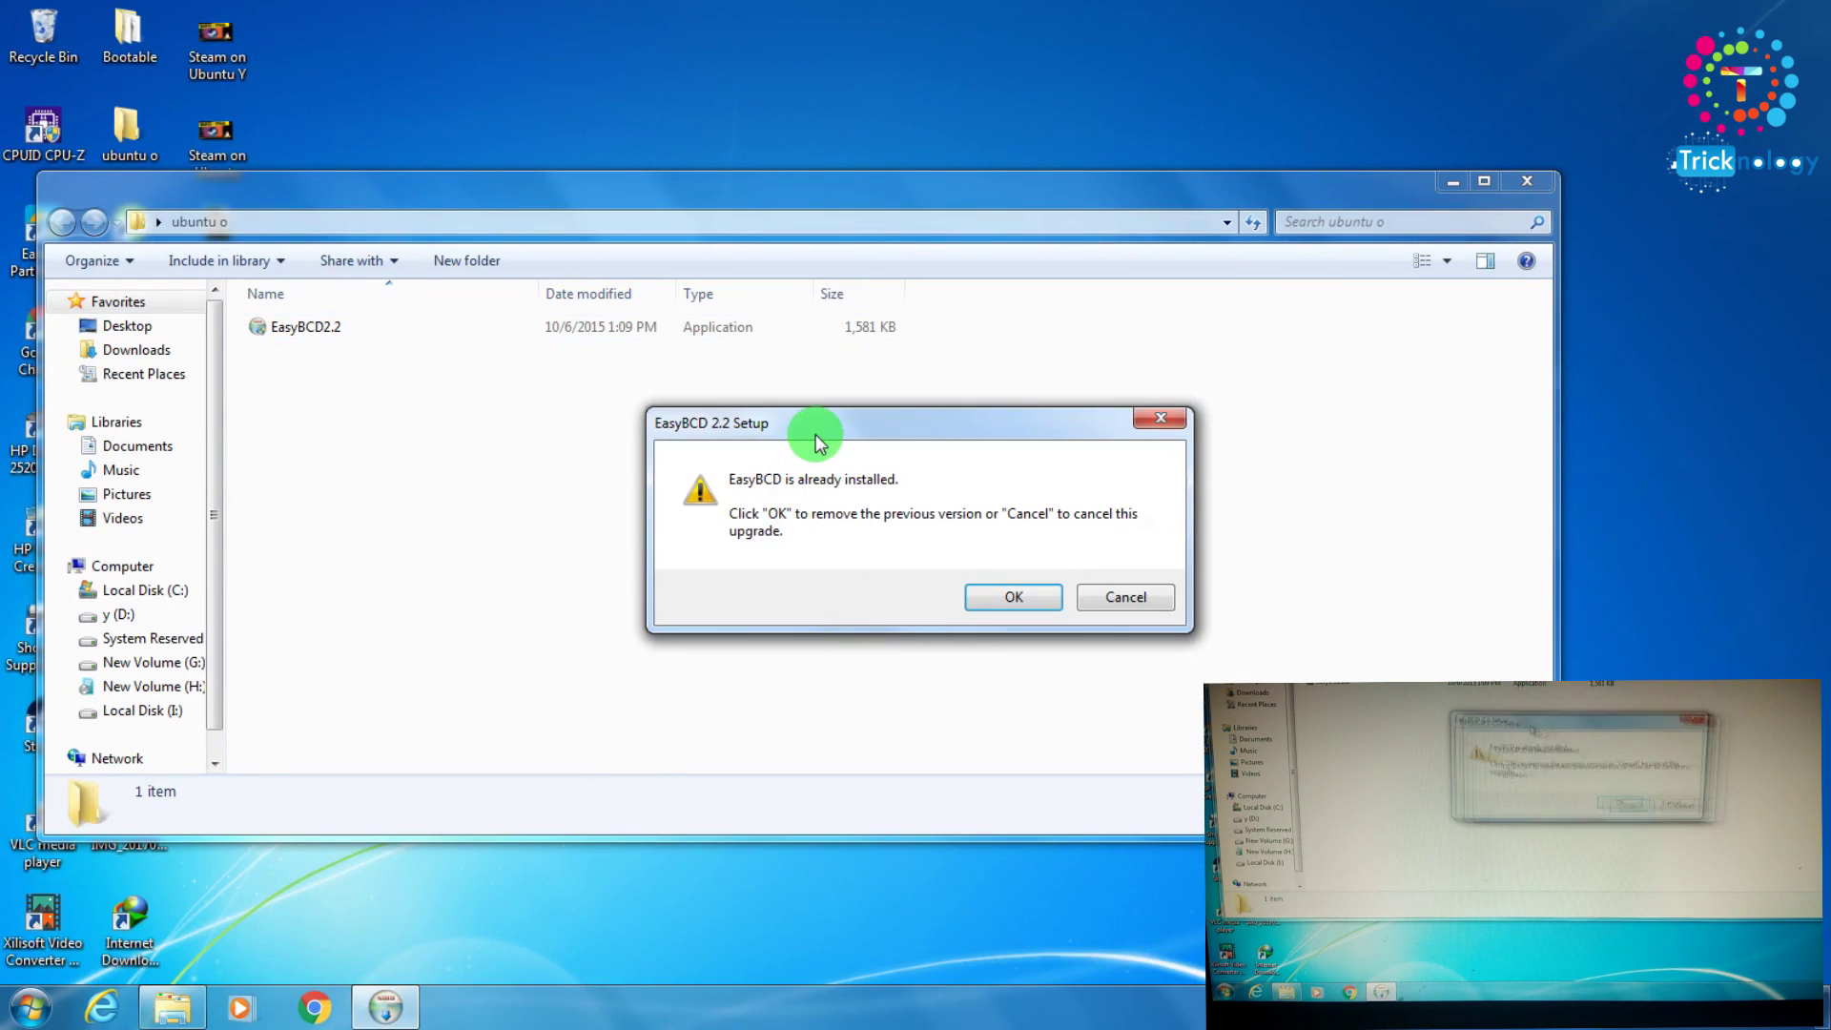
pyautogui.click(915, 571)
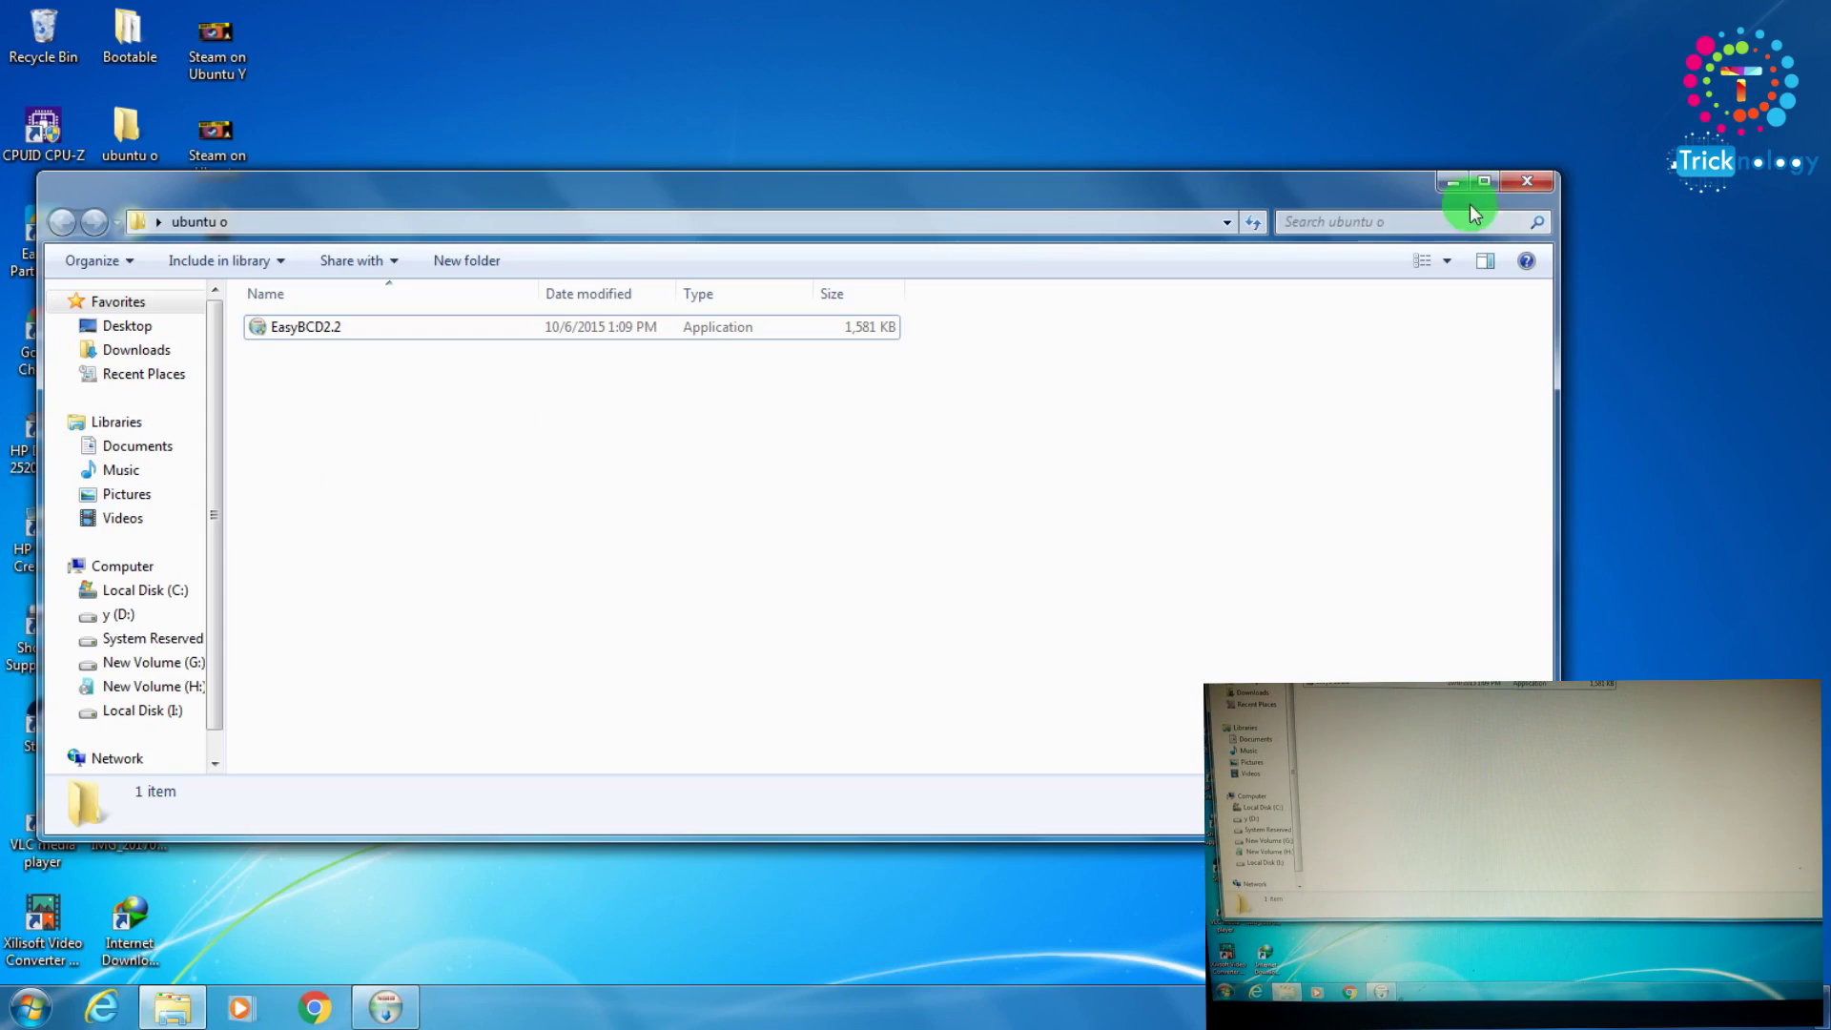
pyautogui.click(1415, 200)
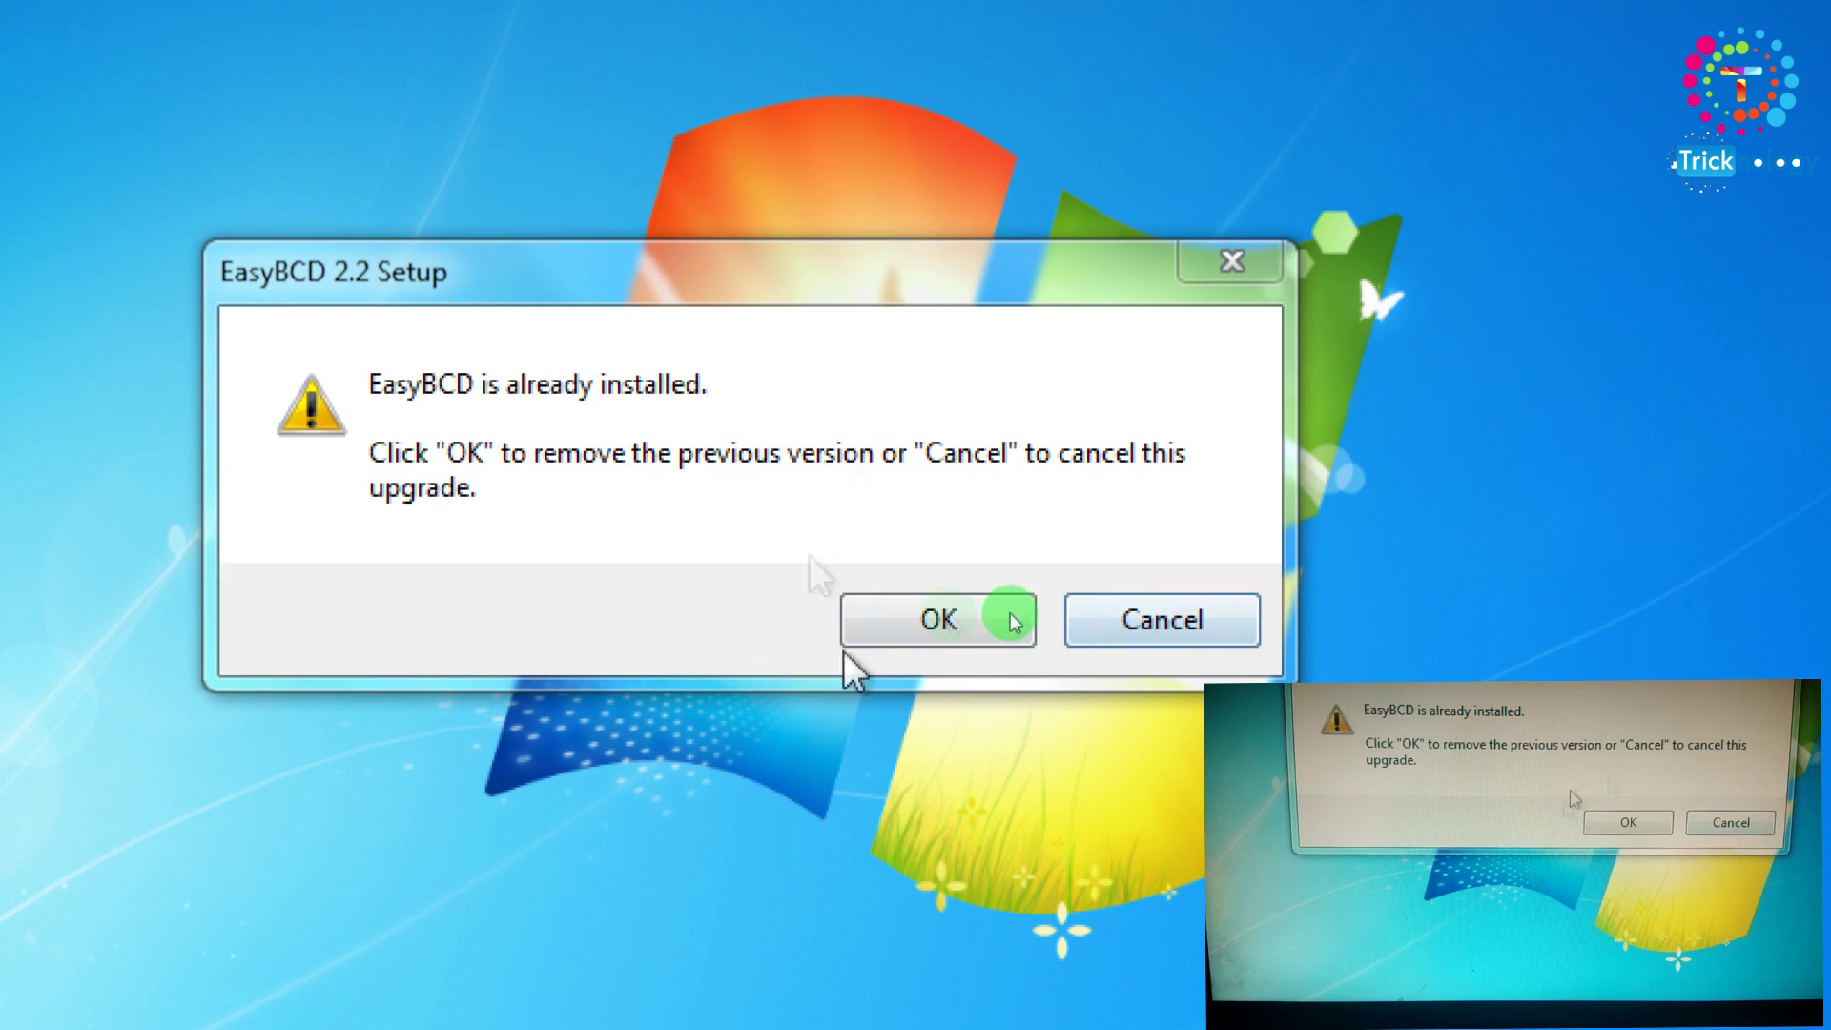
pyautogui.click(1200, 616)
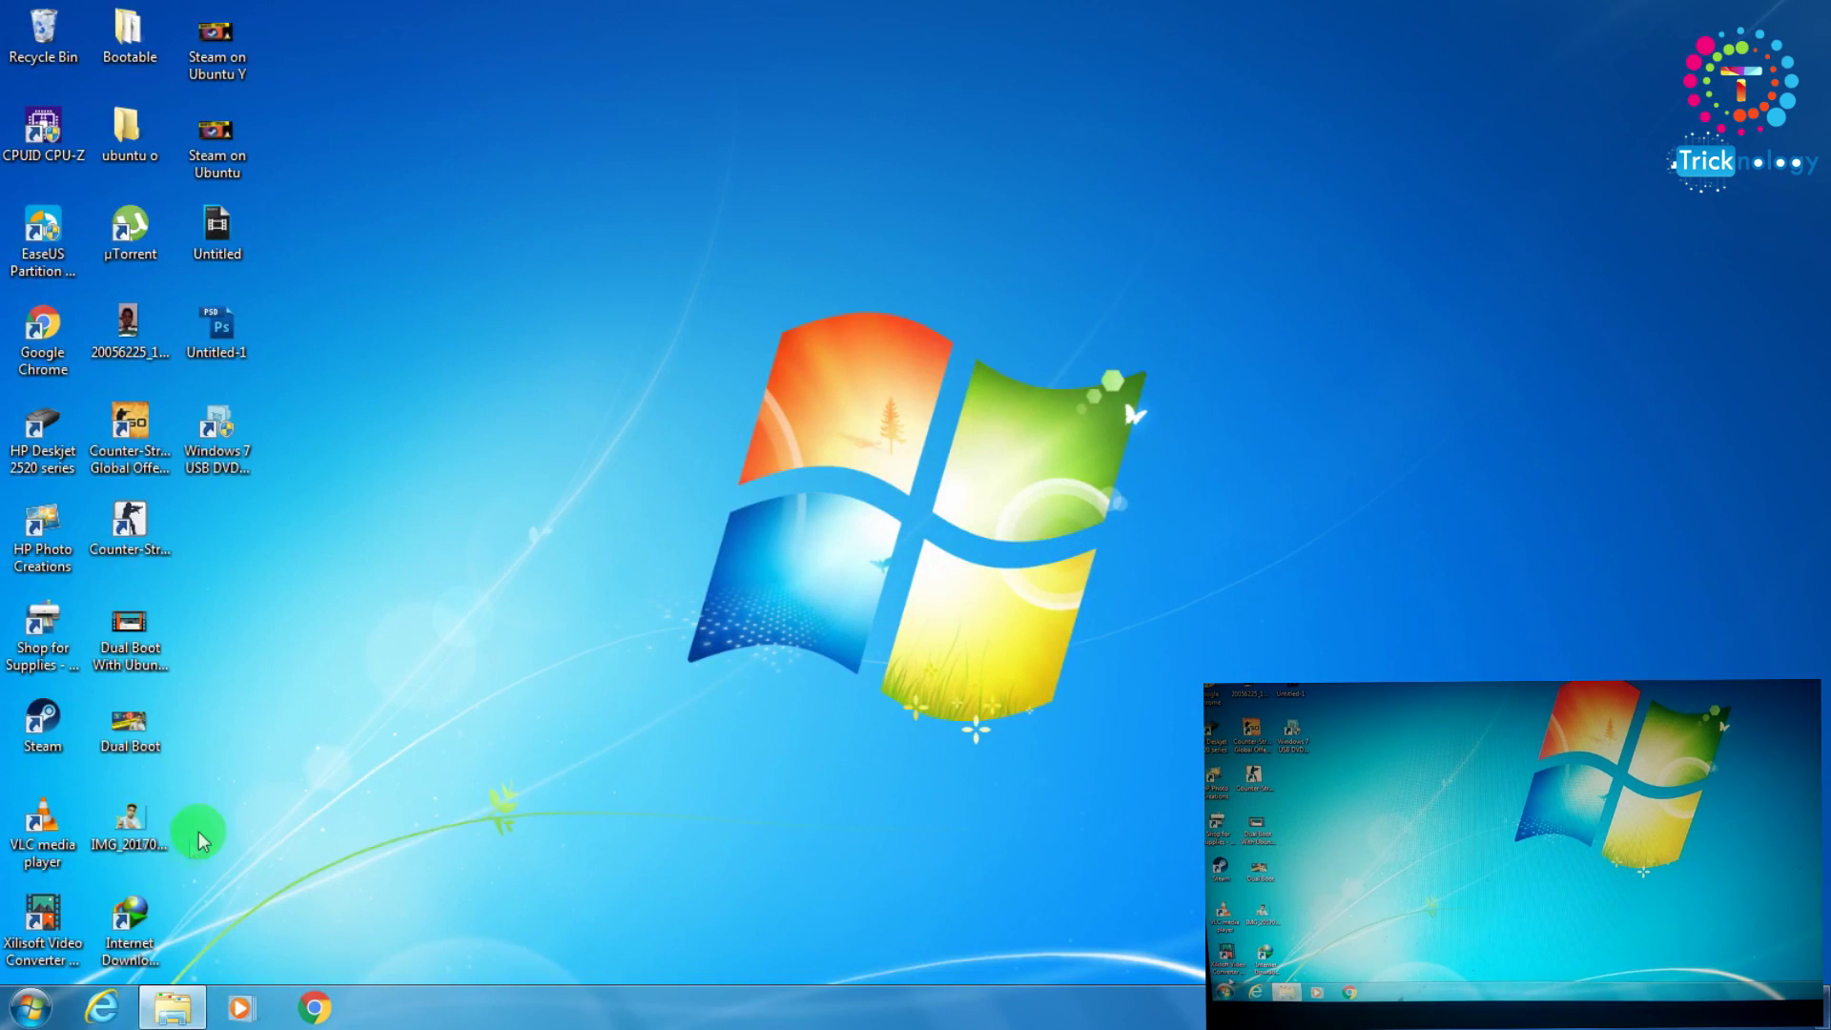
# - Search the Start menu for 'Easy' and launch EasyBCD 2.3 from the results
pyautogui.click(31, 1007)
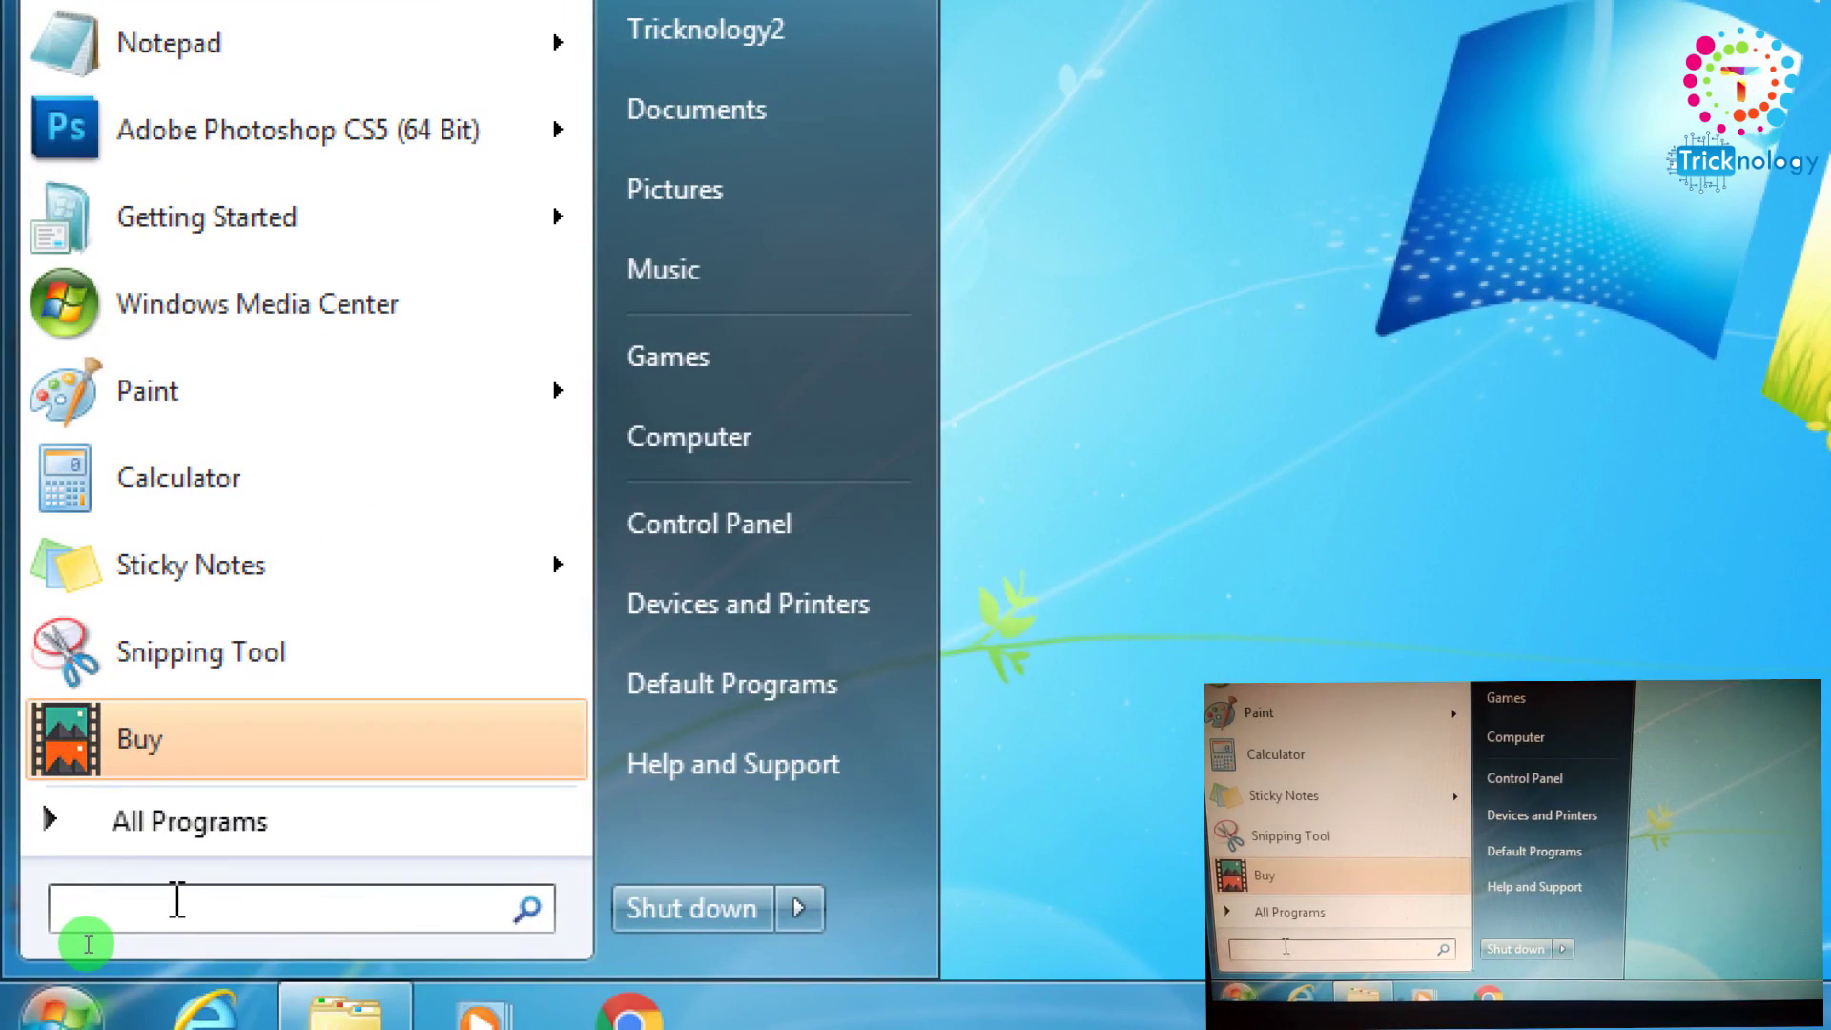
pyautogui.write('Esy')
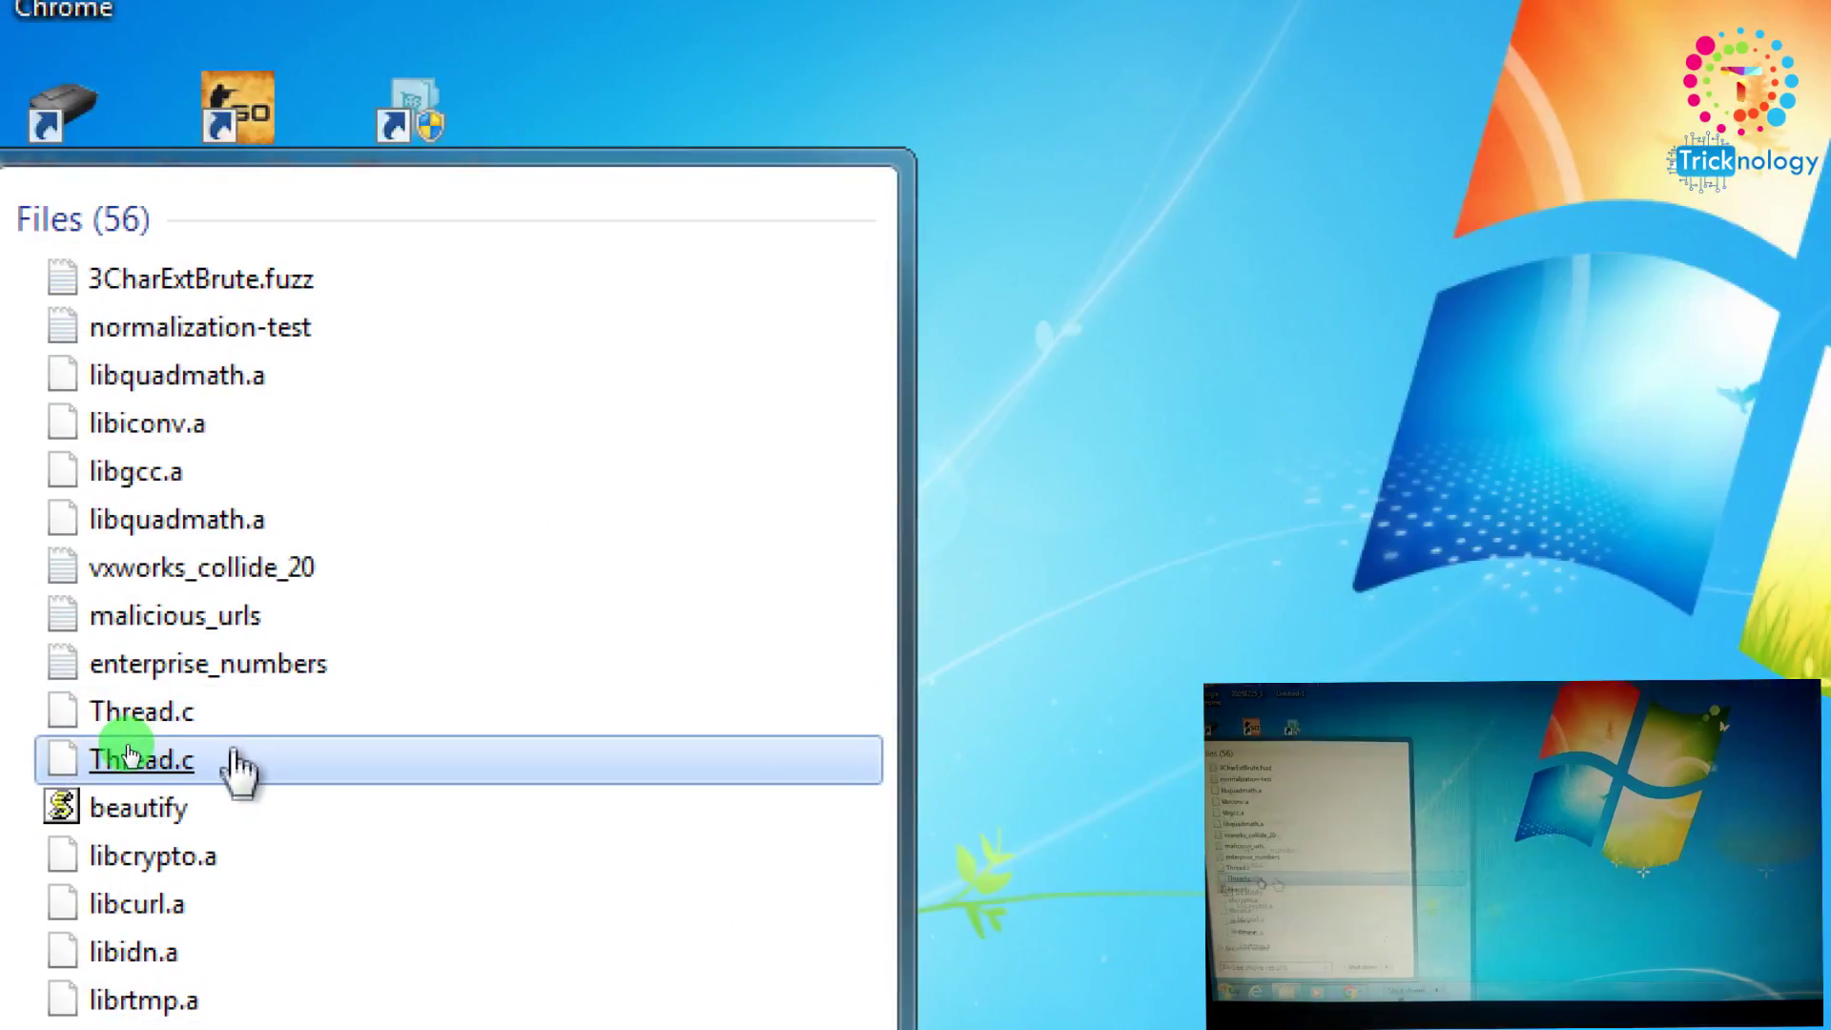
pyautogui.press('BackSpace')
pyautogui.press('BackSpace')
pyautogui.write('as')
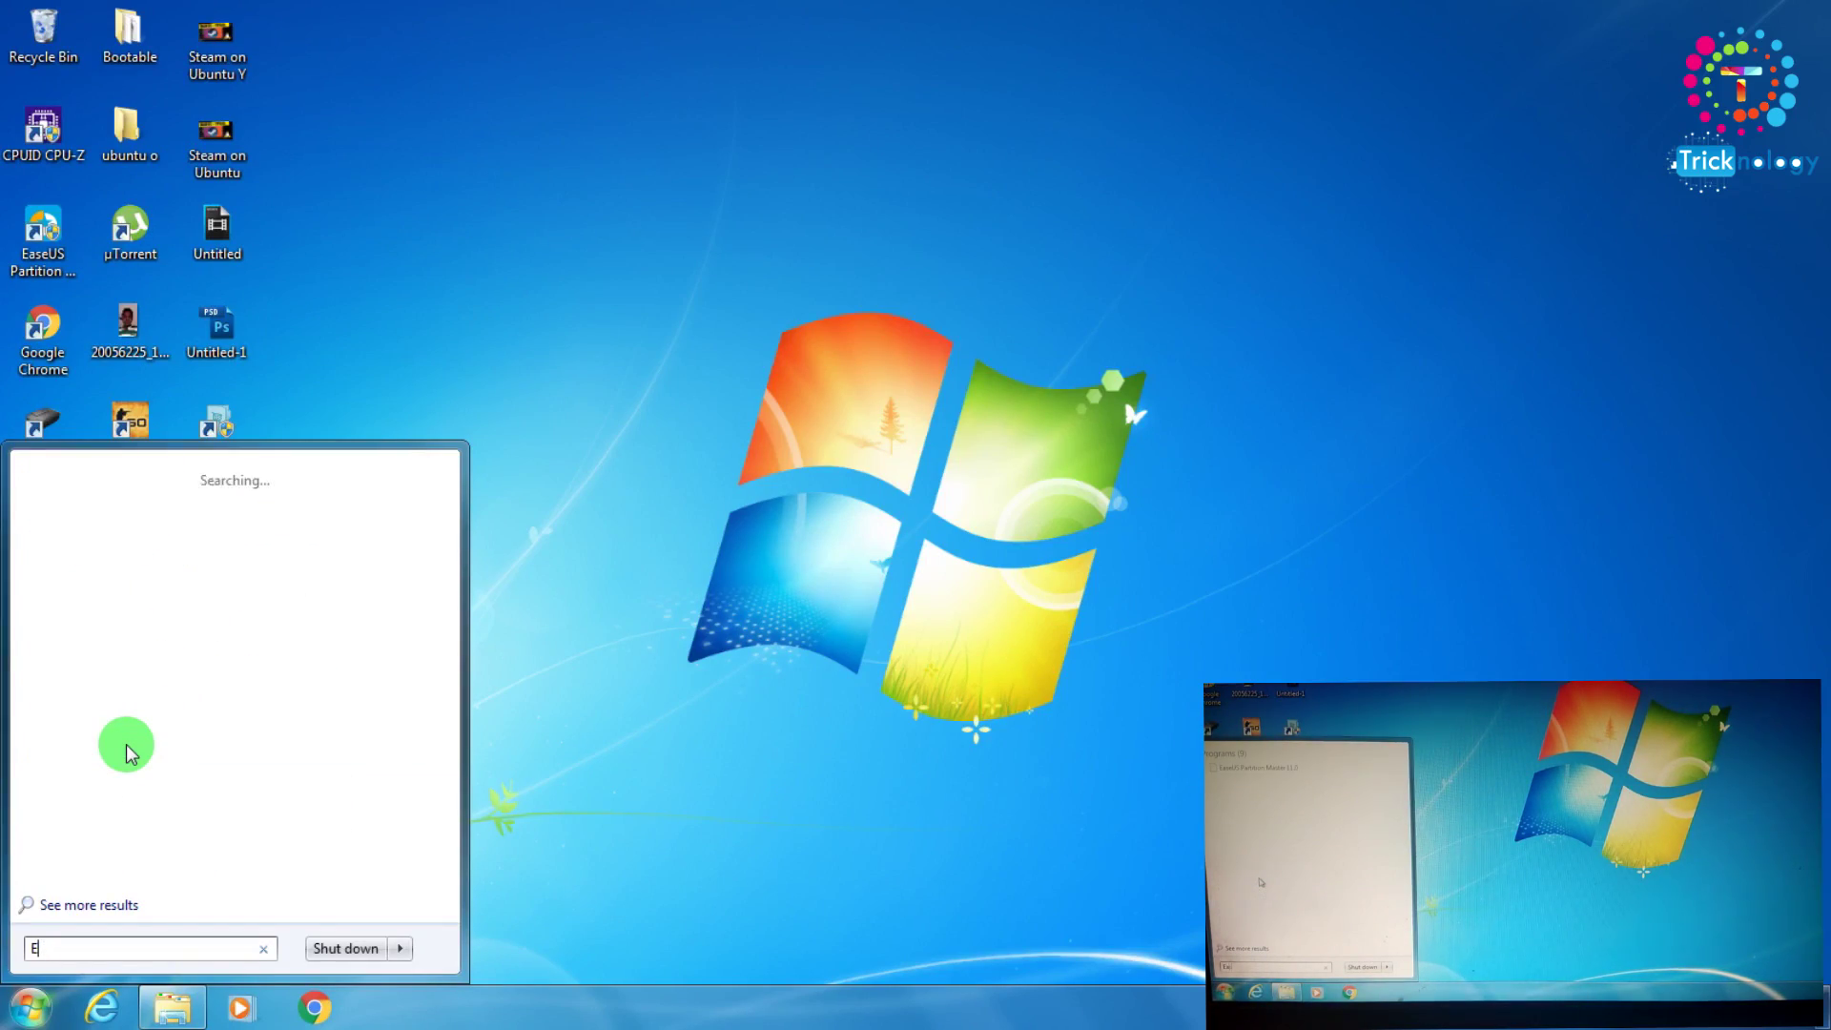
pyautogui.write('y')
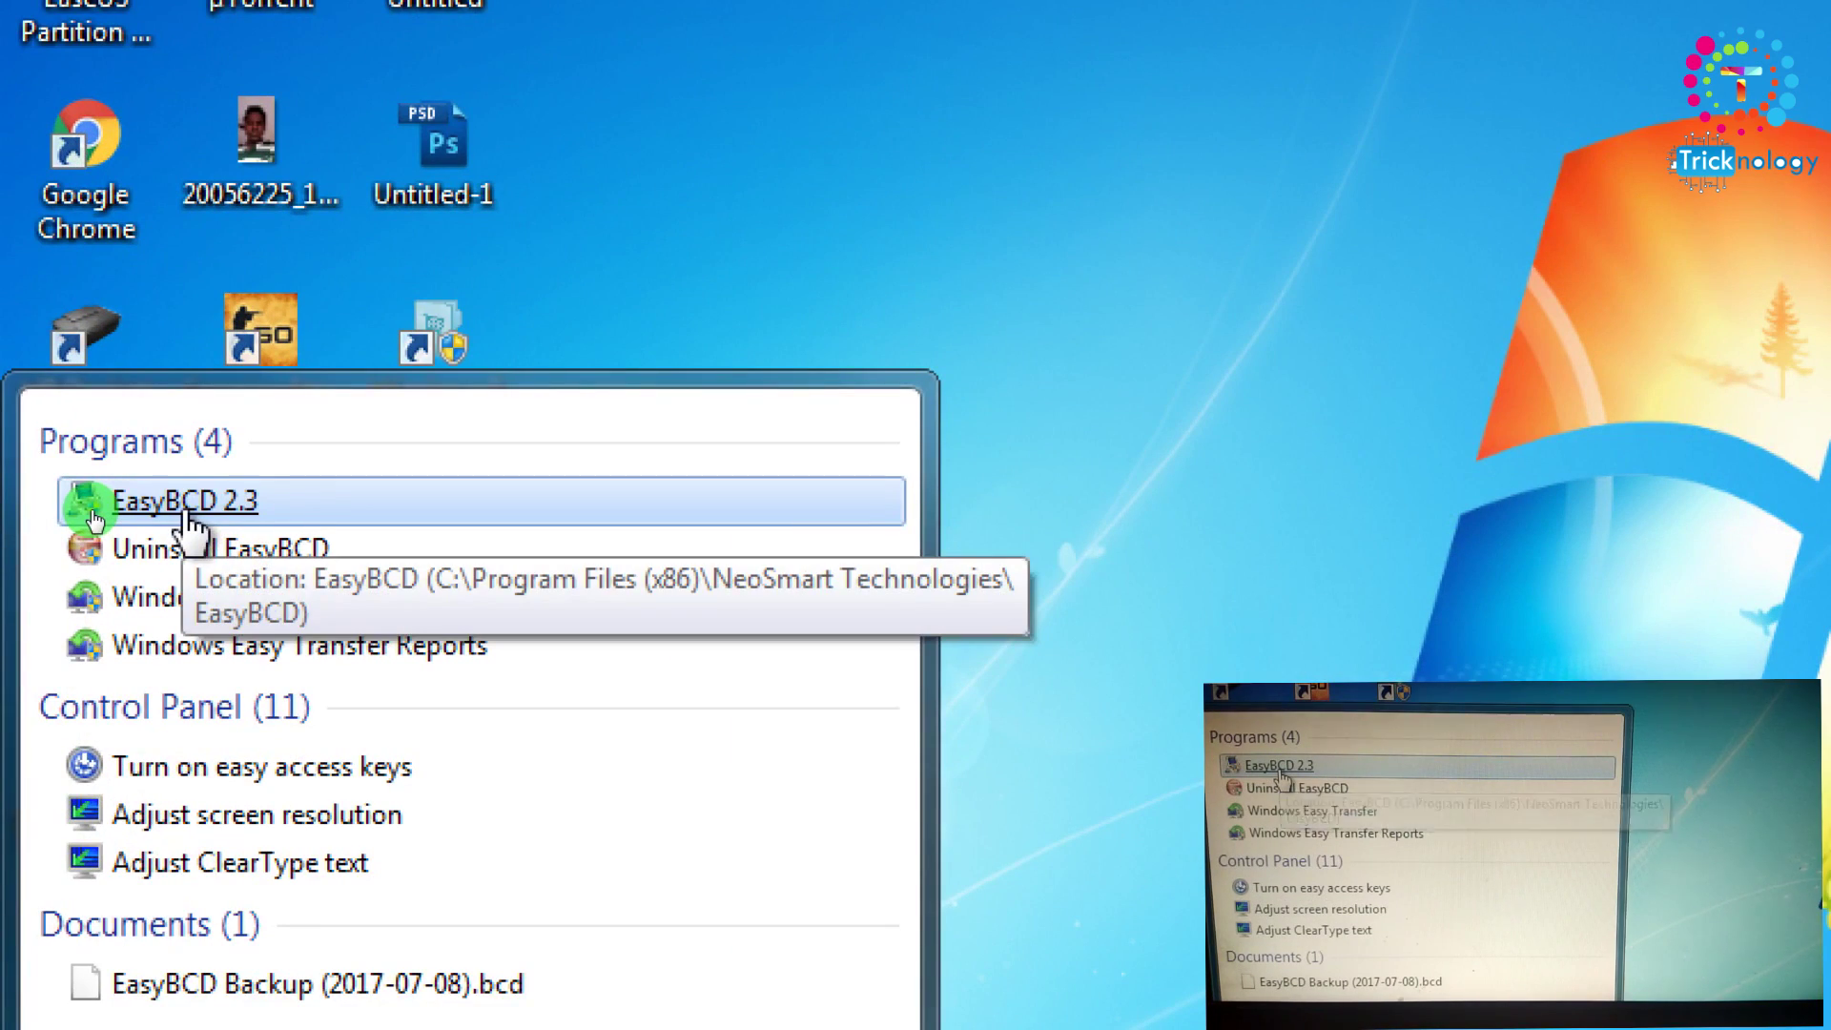
pyautogui.click(92, 506)
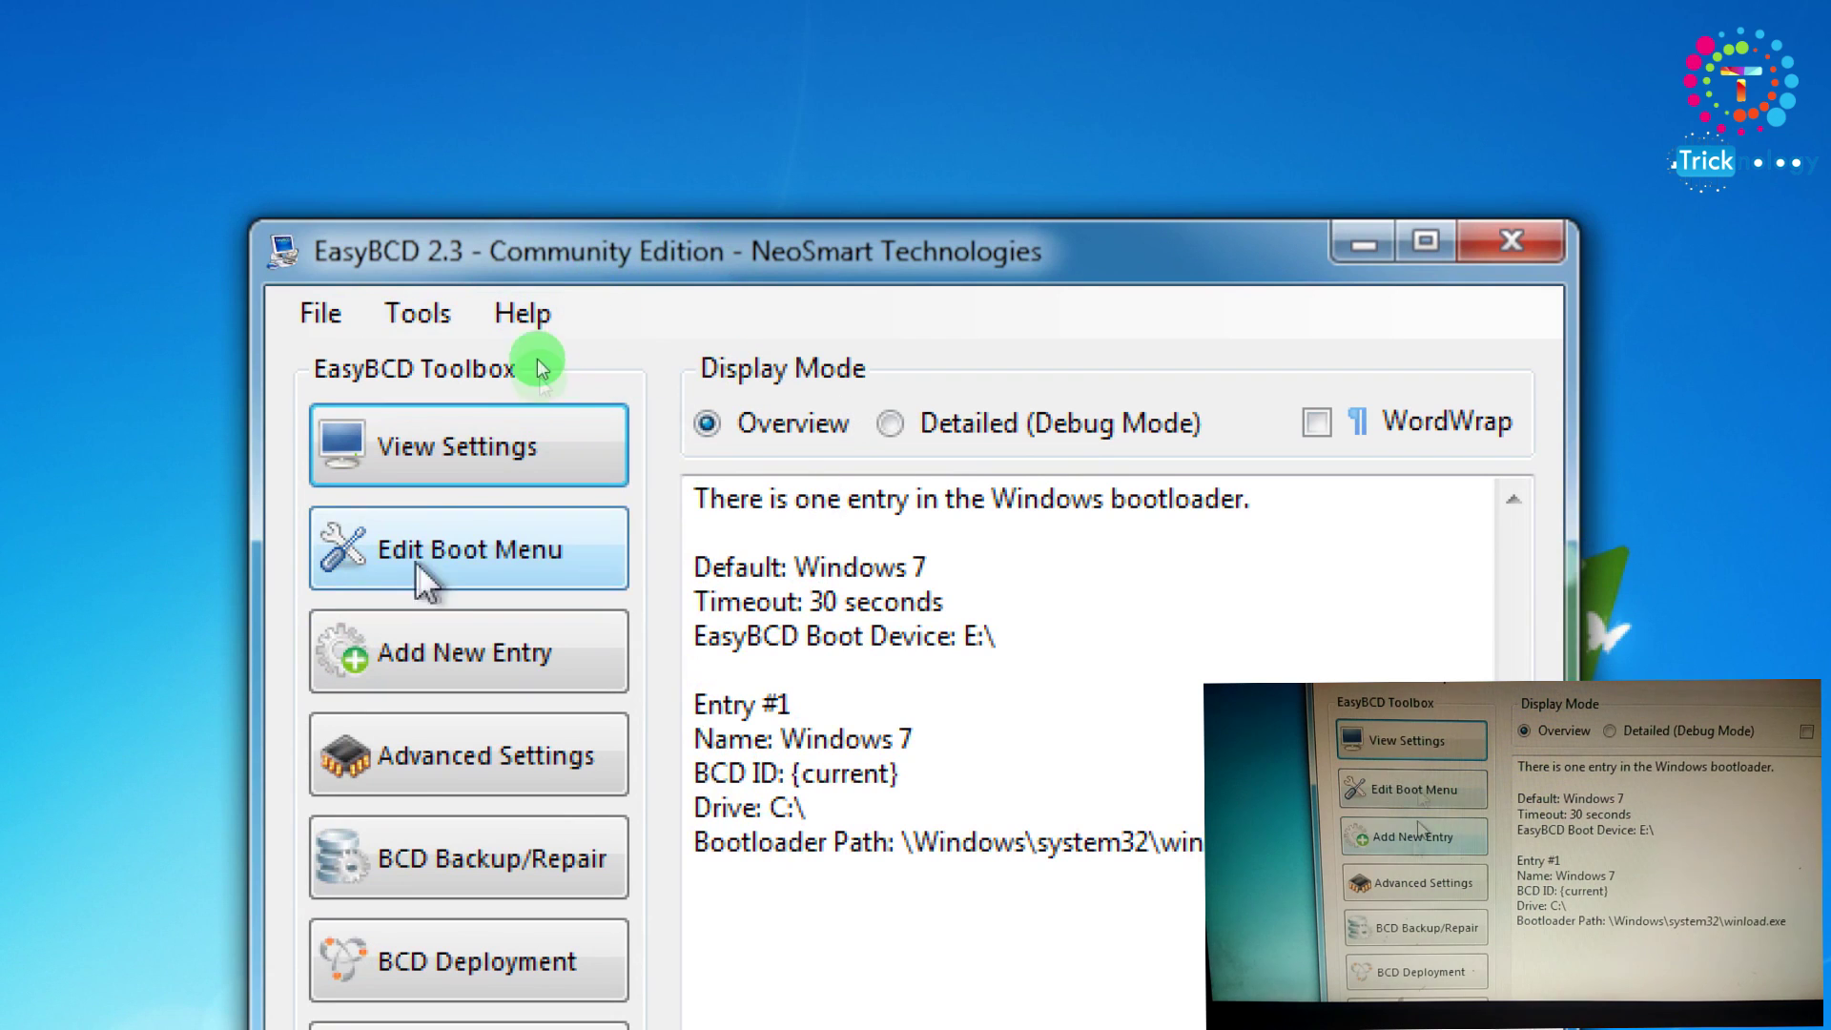
# - View EasyBCD's Edit Boot Menu list, holding only Windows 7, and resize the window
pyautogui.click(426, 570)
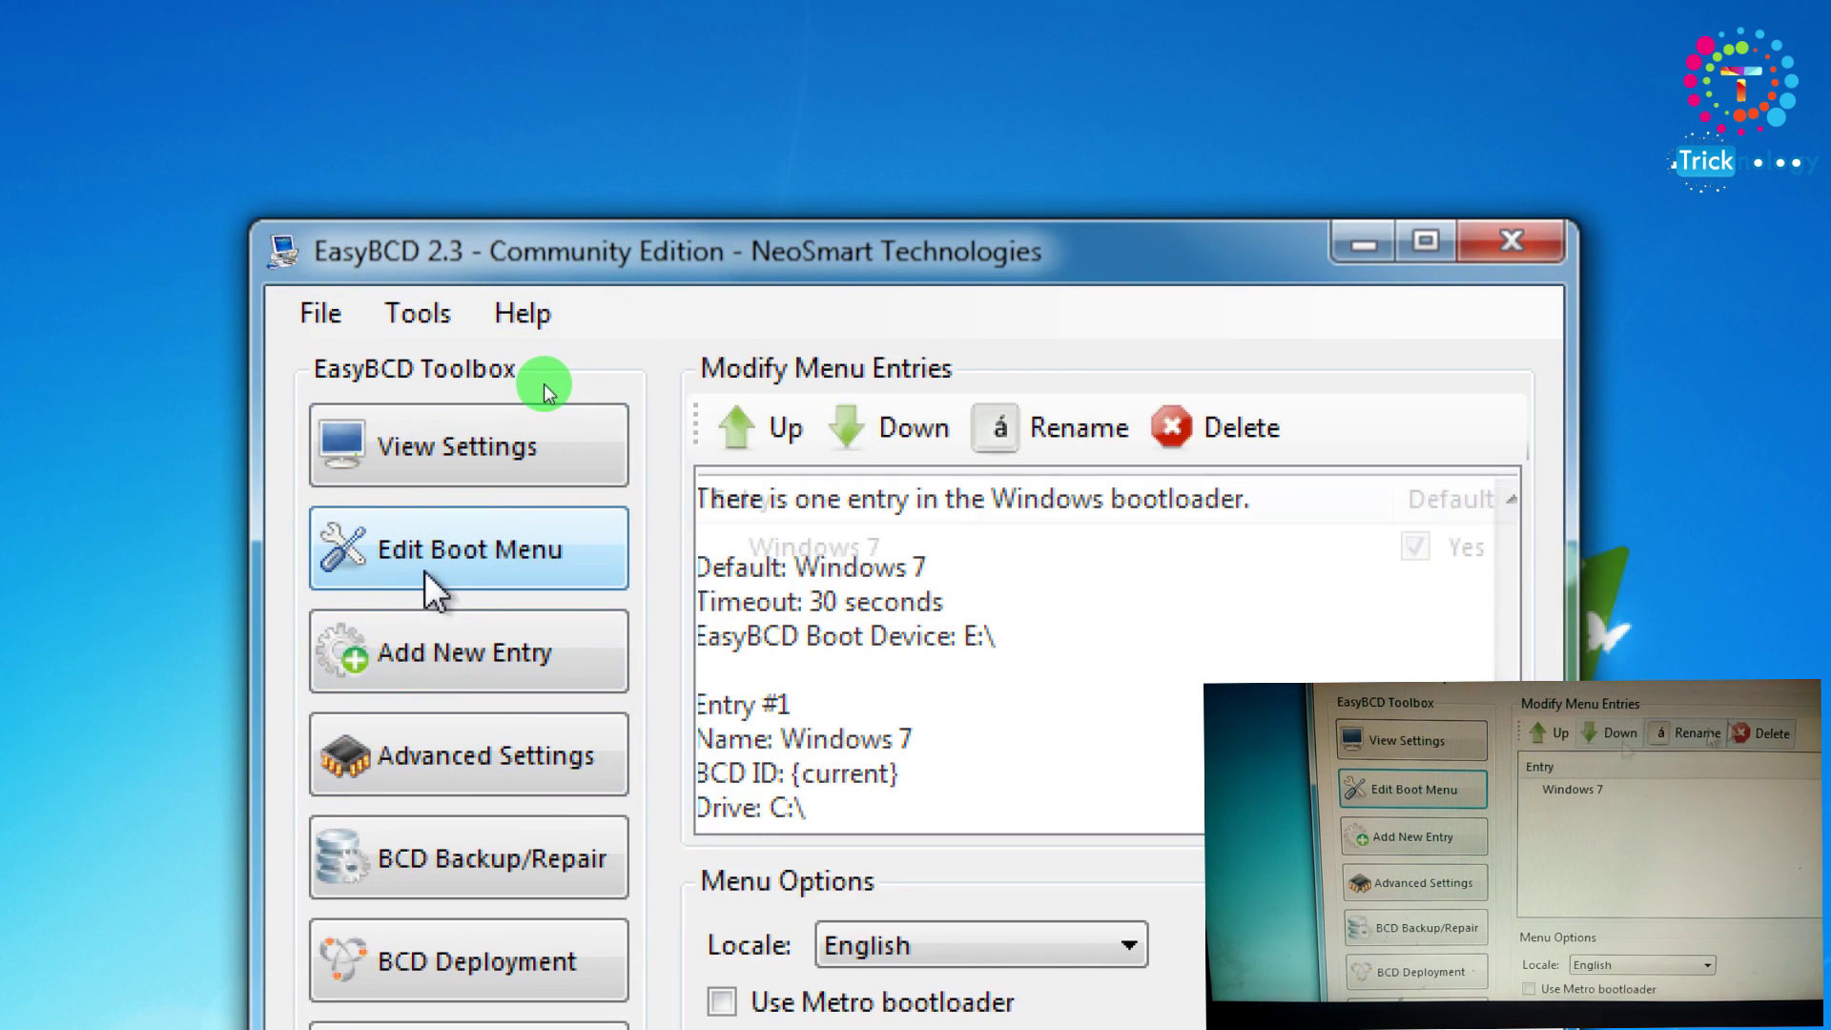
pyautogui.moveTo(941, 221); pyautogui.dragTo(900, 257)
pyautogui.moveTo(865, 327); pyautogui.dragTo(883, 151)
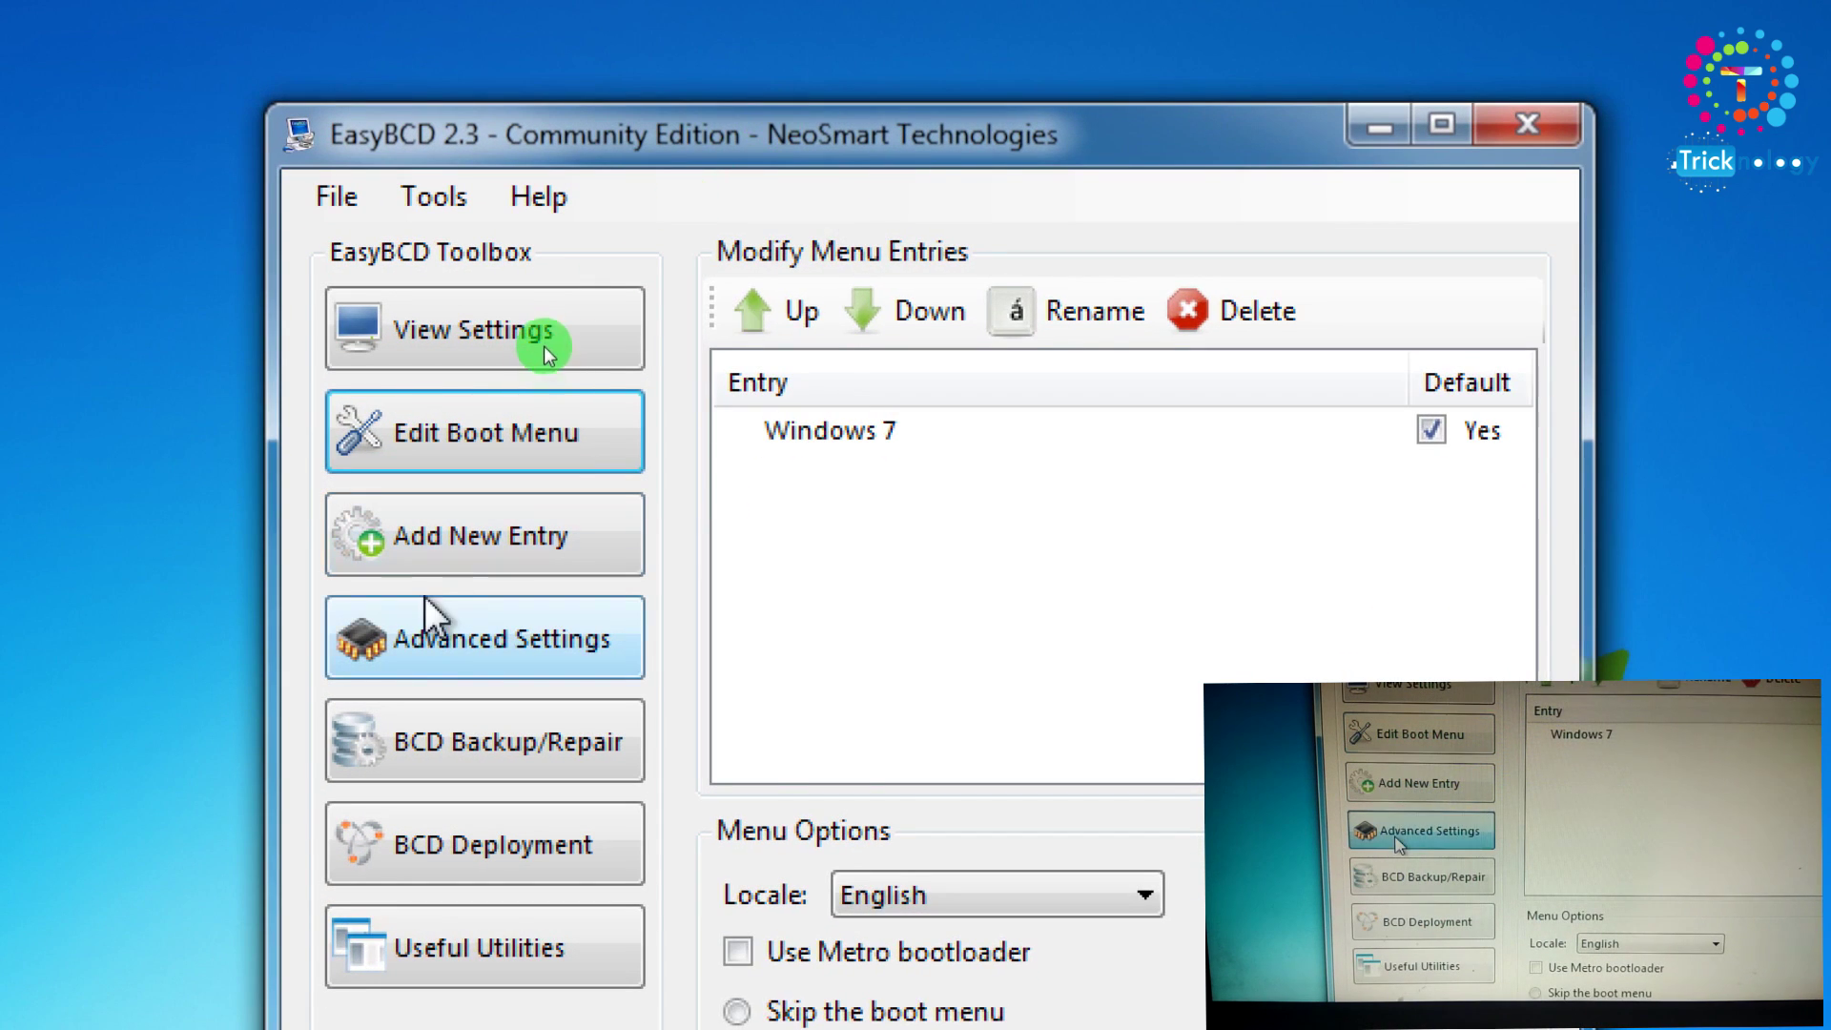
# - Look through Advanced Settings and Add New Entry, ending on the BCD Backup/Repair page
pyautogui.click(425, 651)
pyautogui.click(454, 564)
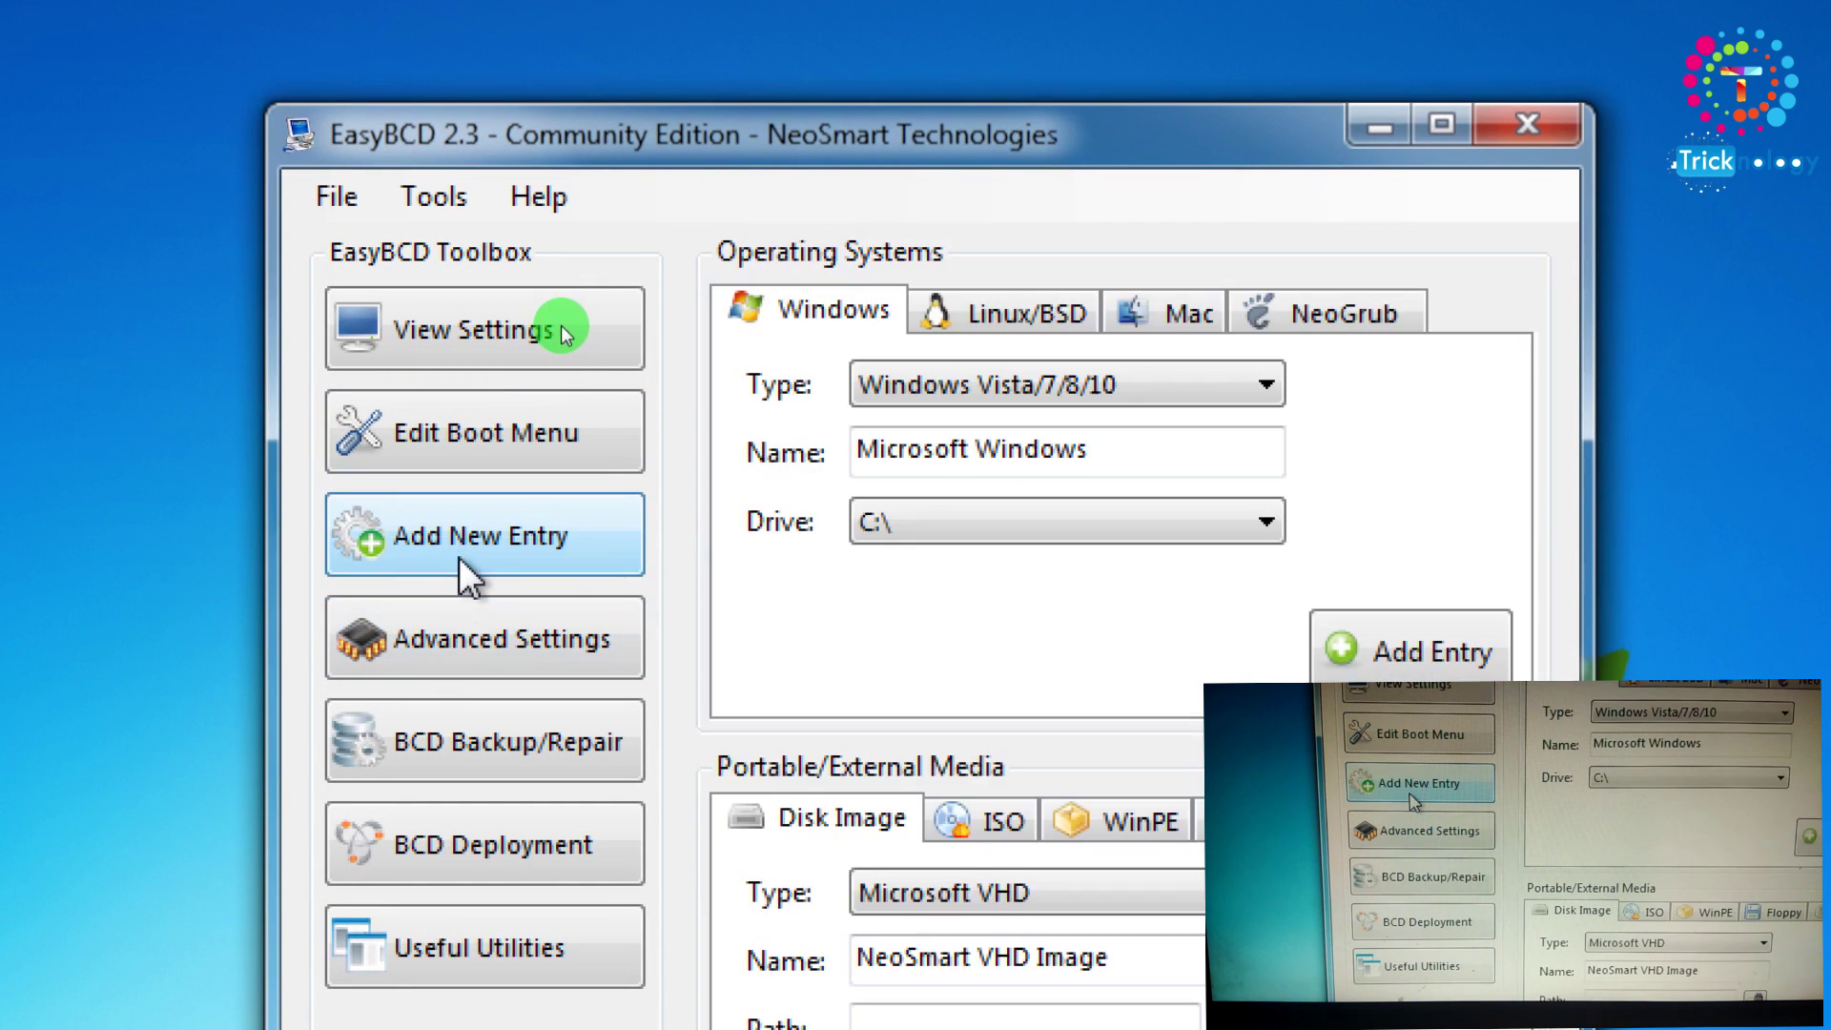
pyautogui.click(463, 654)
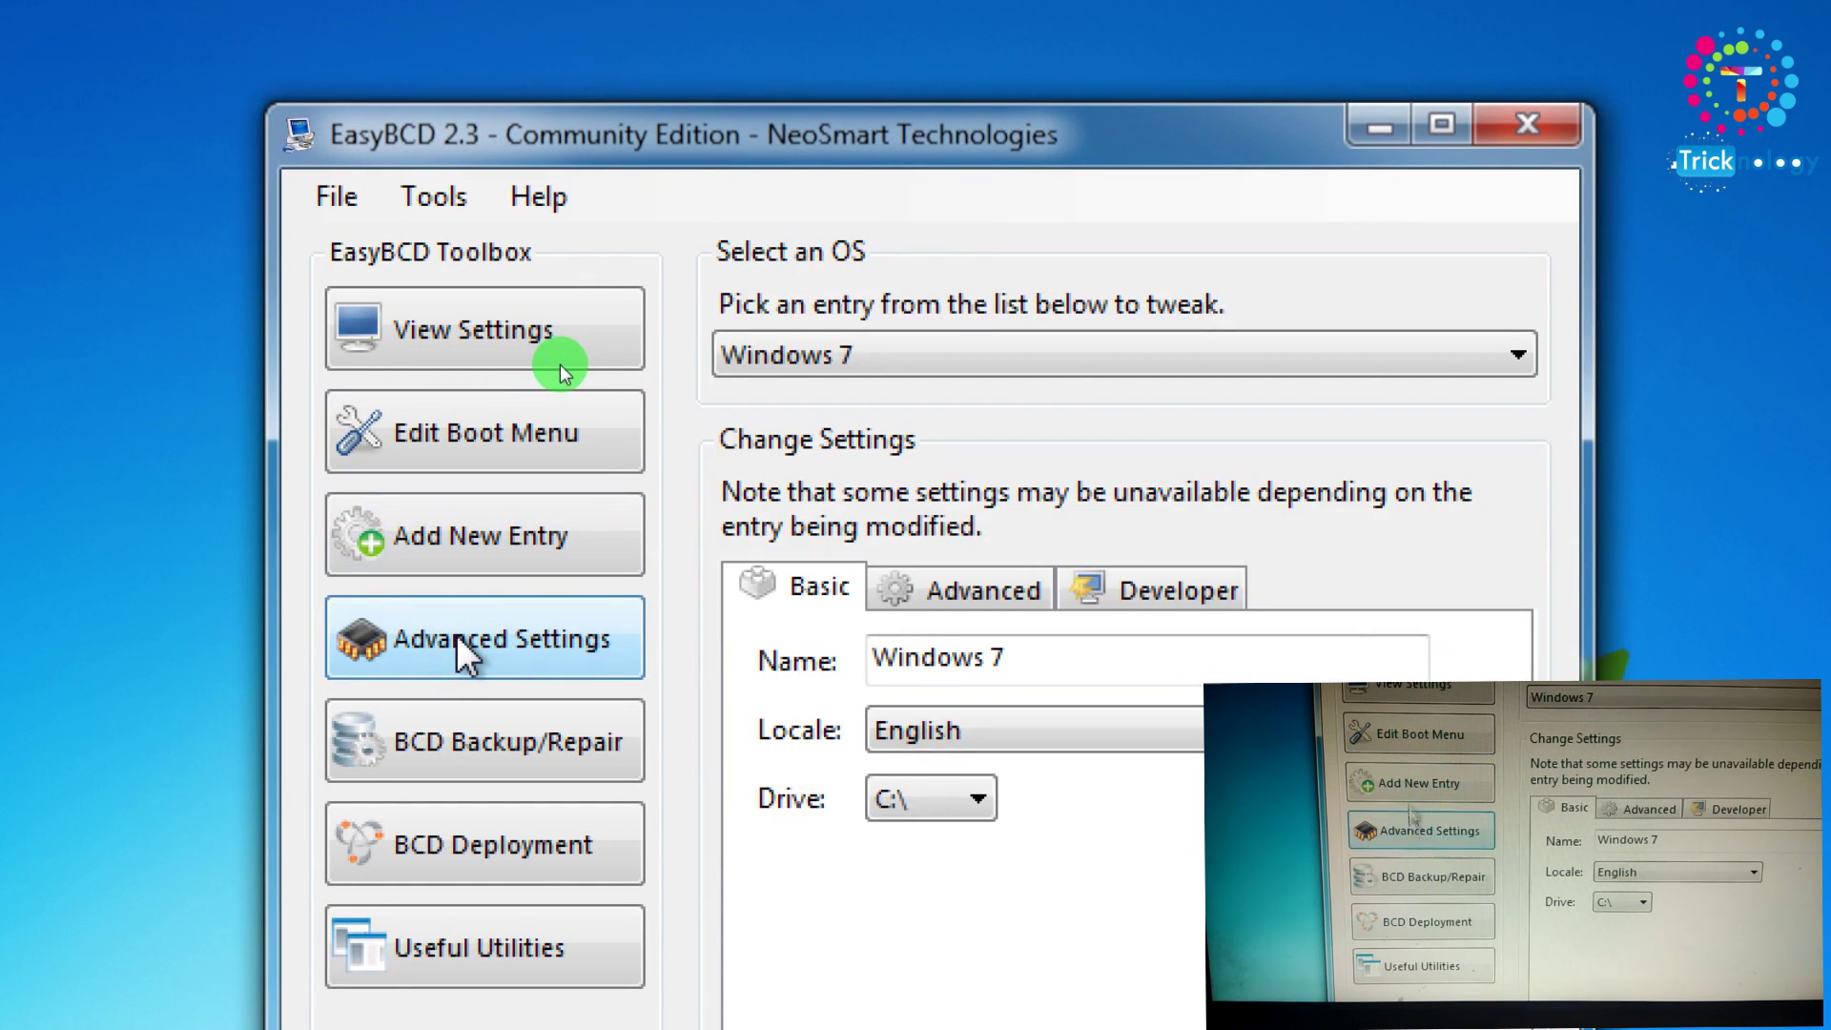
pyautogui.click(481, 737)
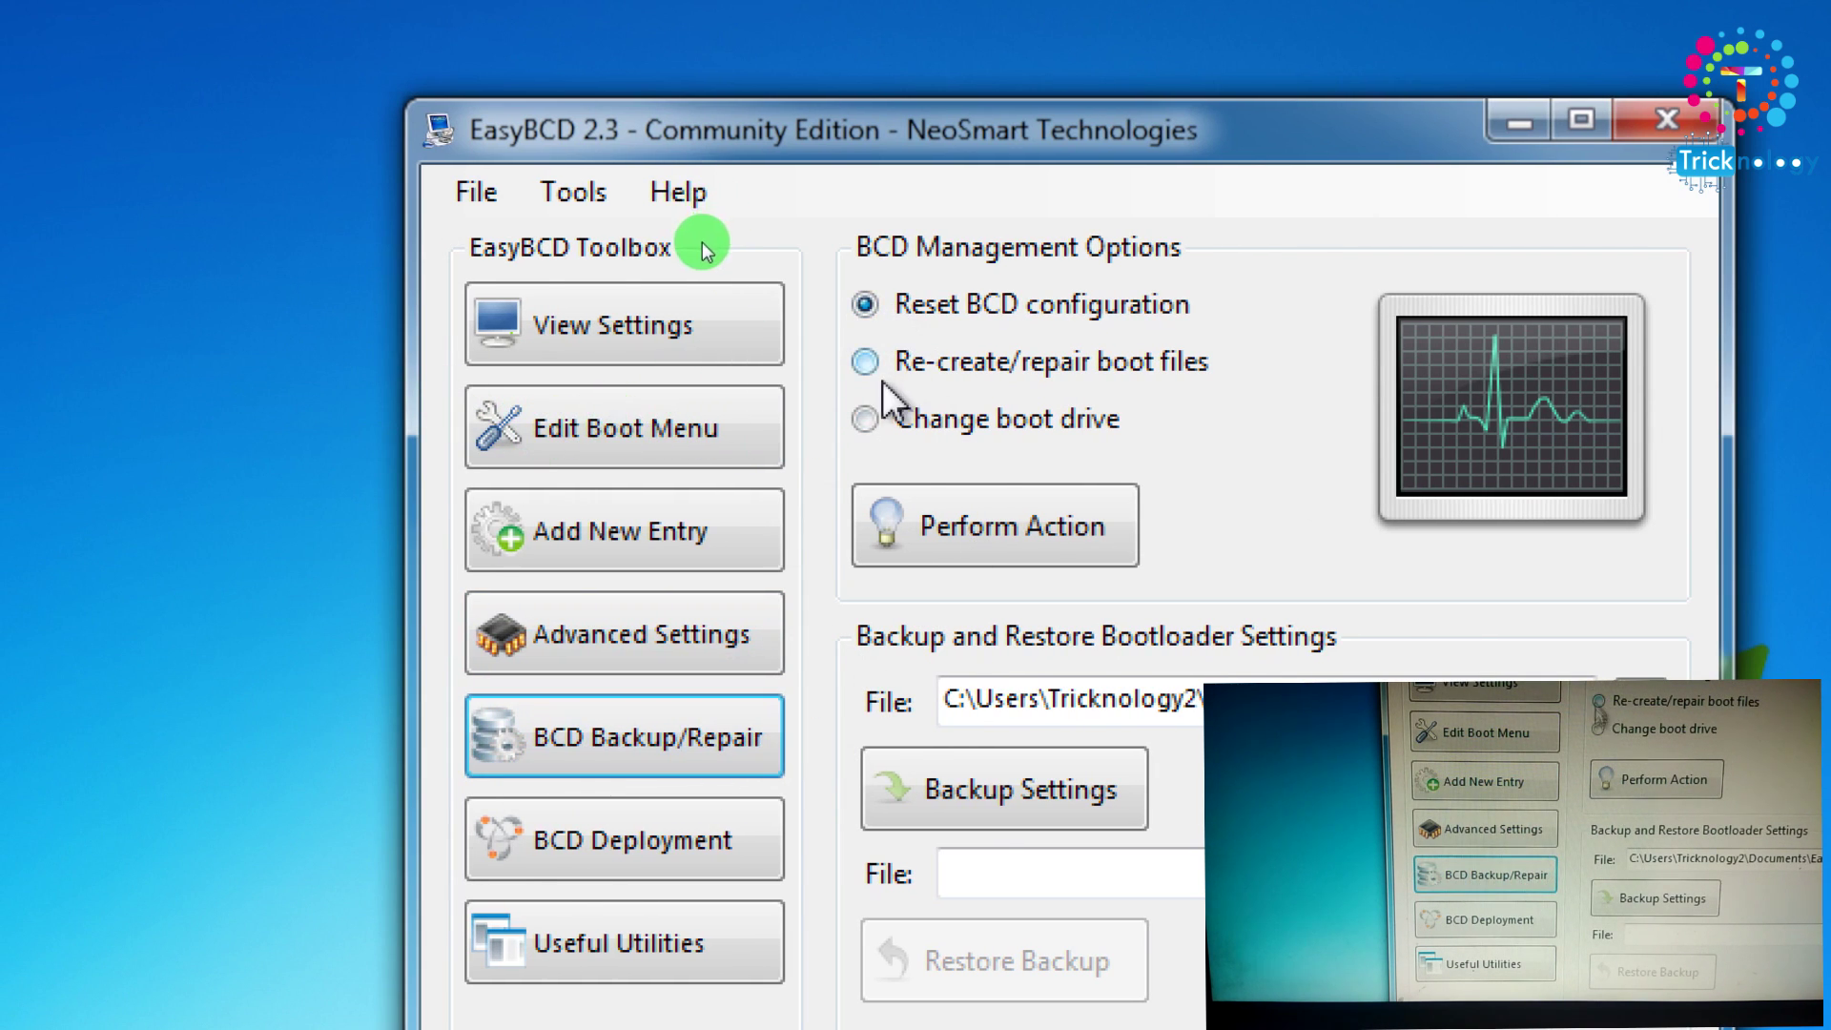
# - Re-create and repair the boot files, confirm the boot menu lists only Windows 7, then close EasyBCD
pyautogui.click(863, 363)
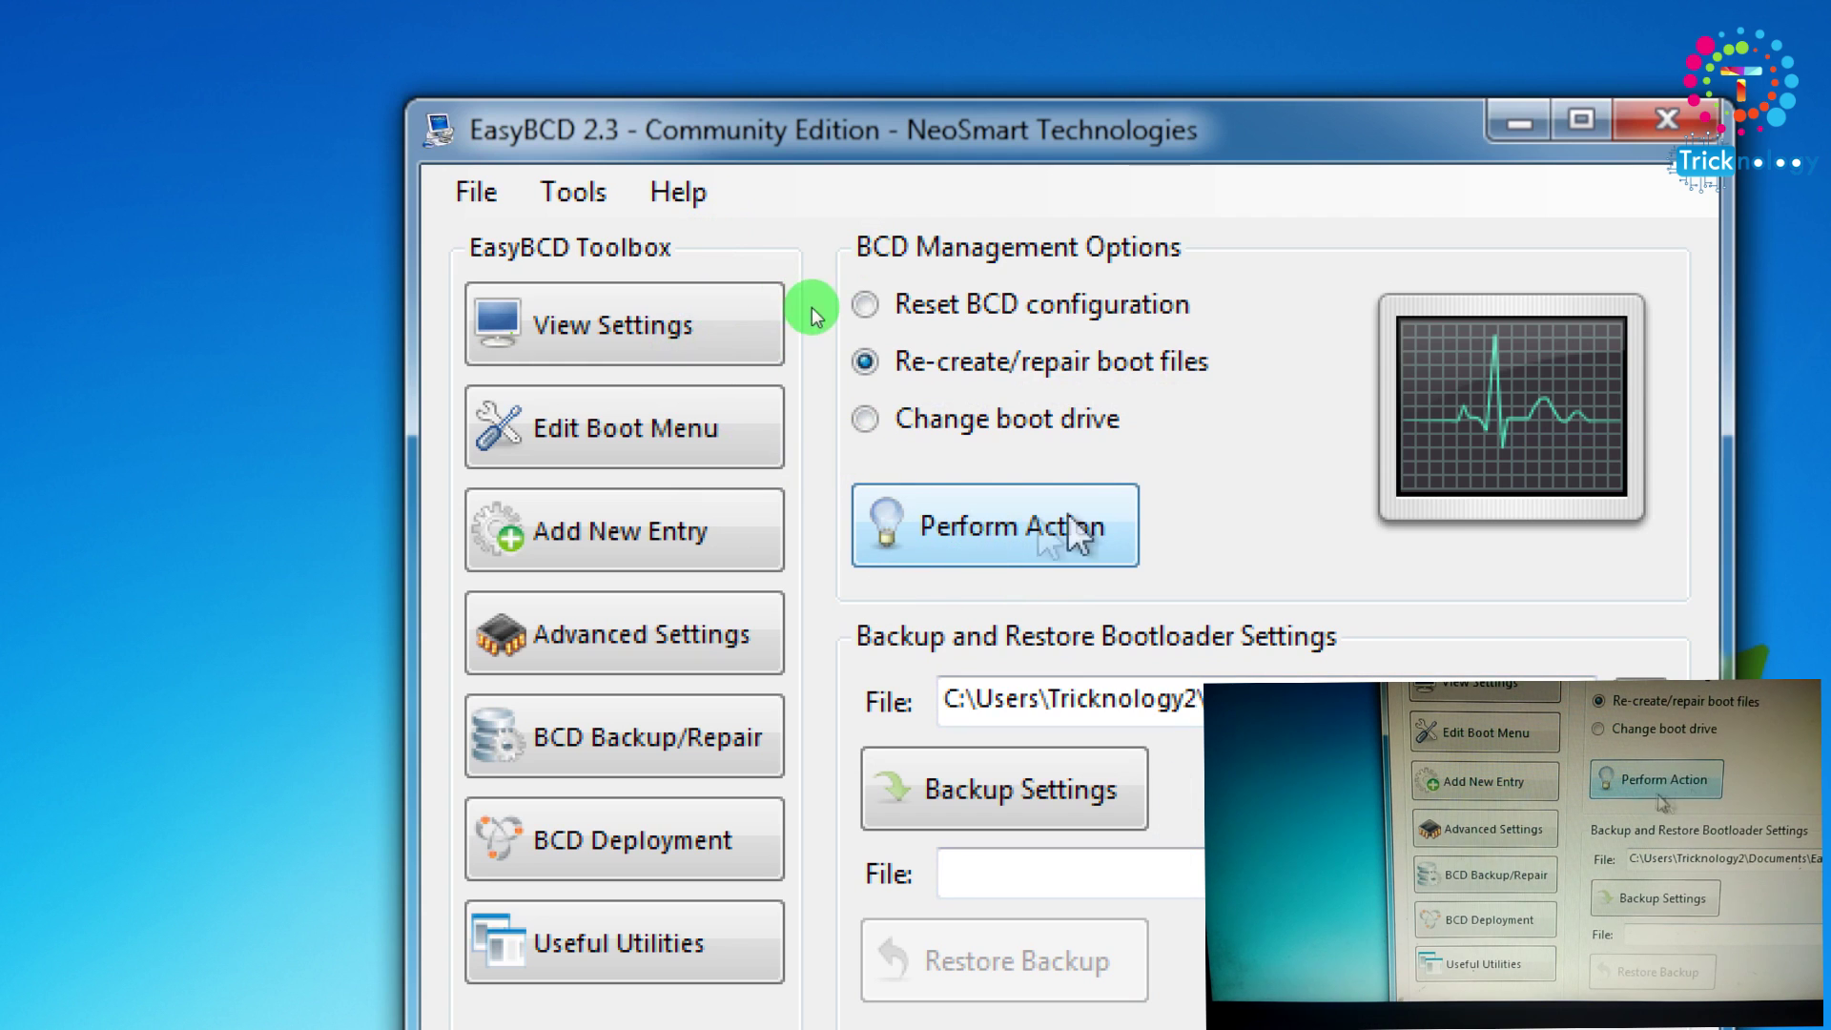
pyautogui.click(1025, 529)
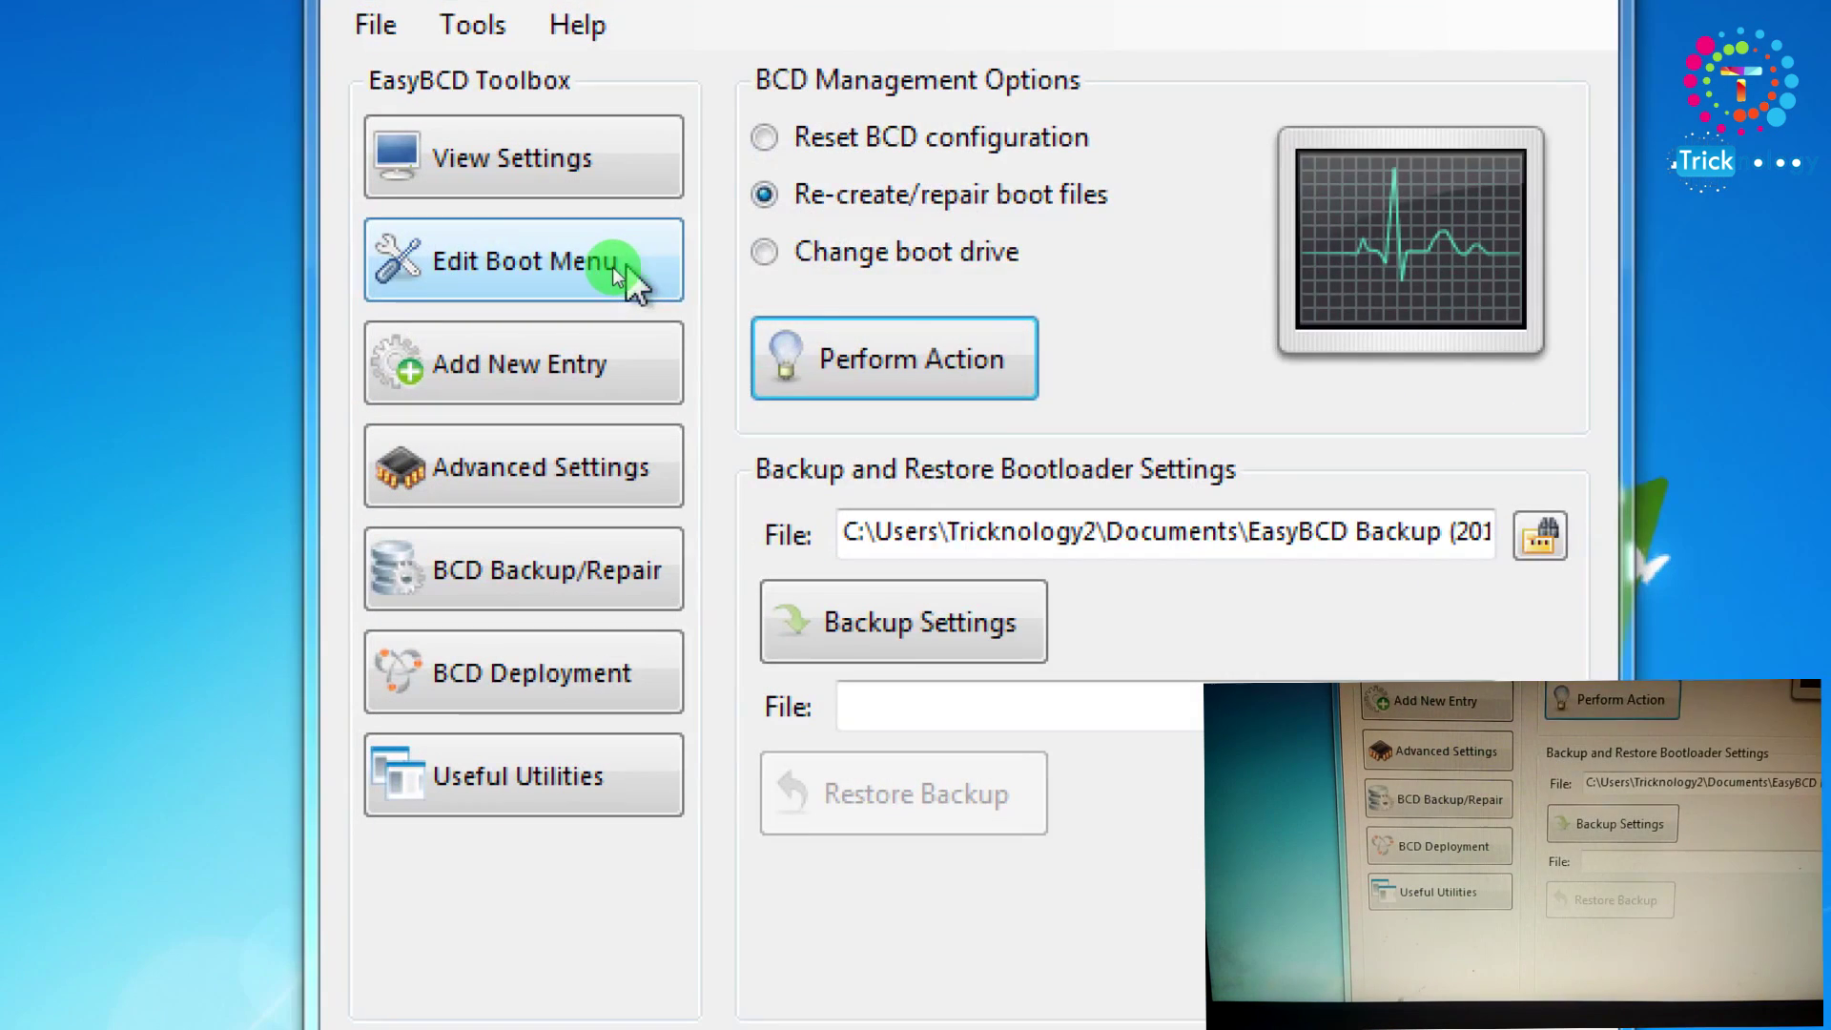
pyautogui.click(620, 276)
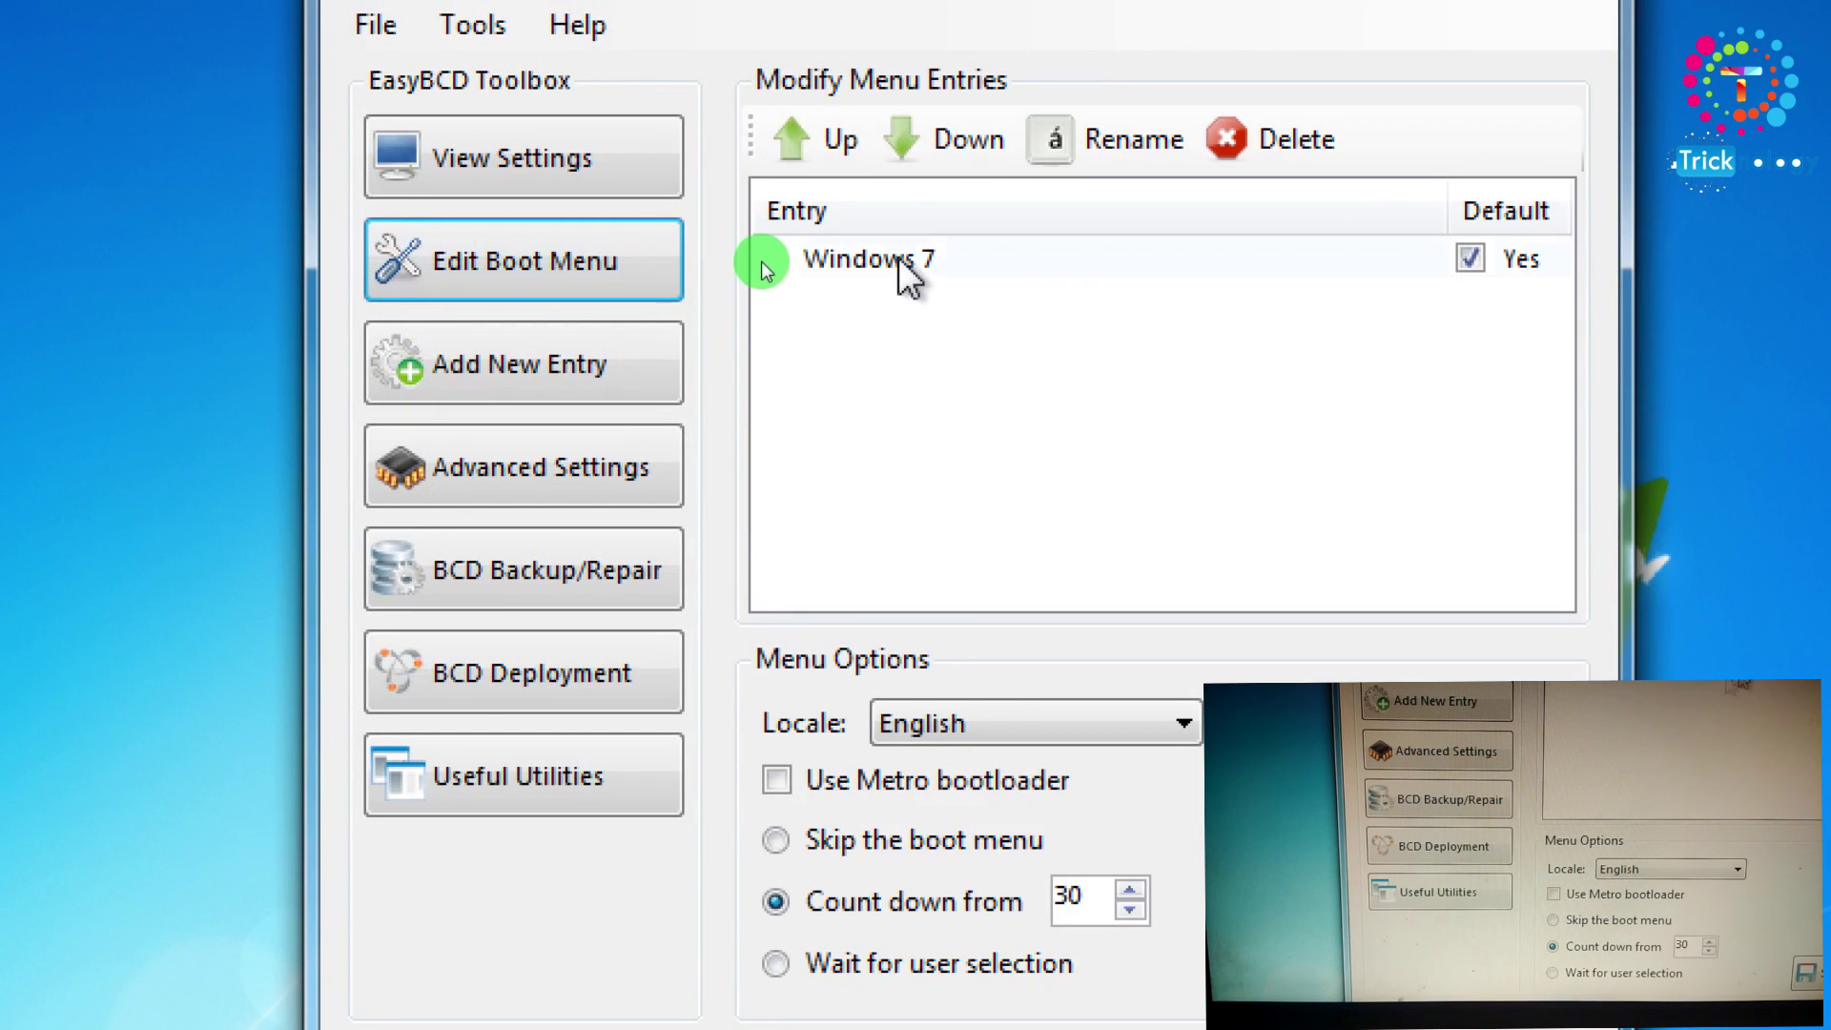
pyautogui.click(811, 263)
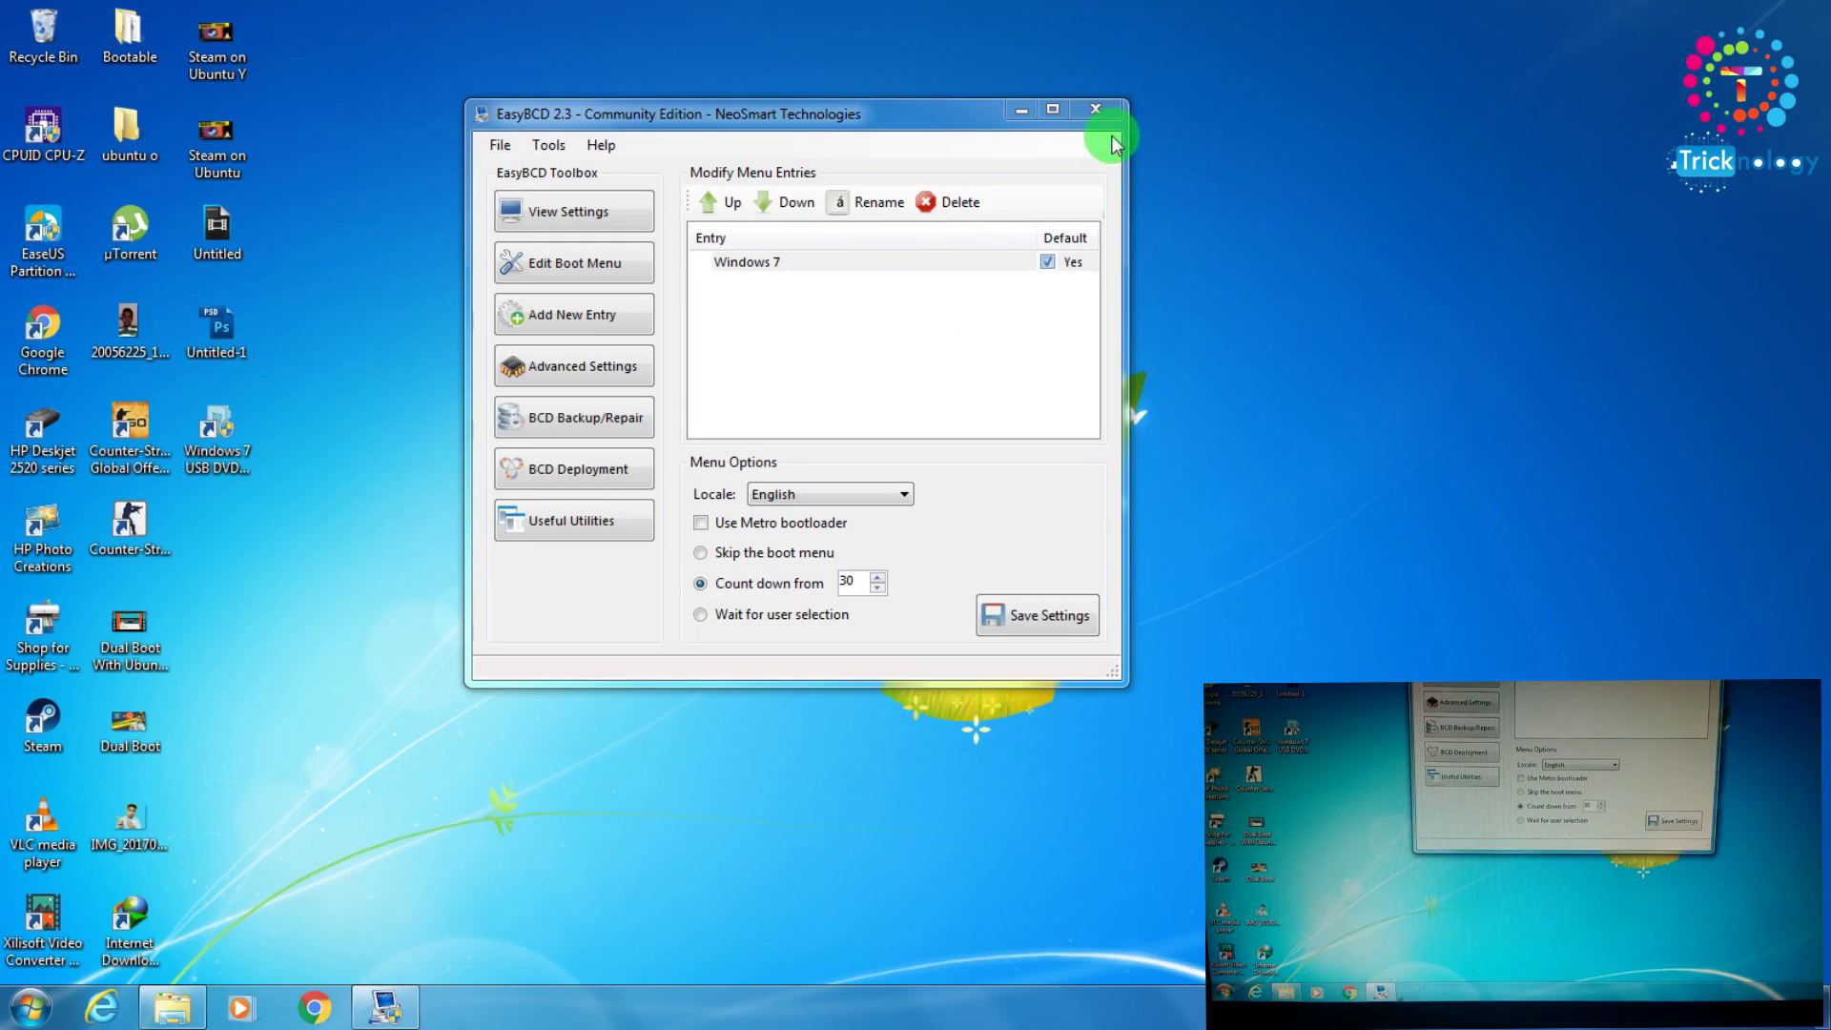
pyautogui.click(1096, 110)
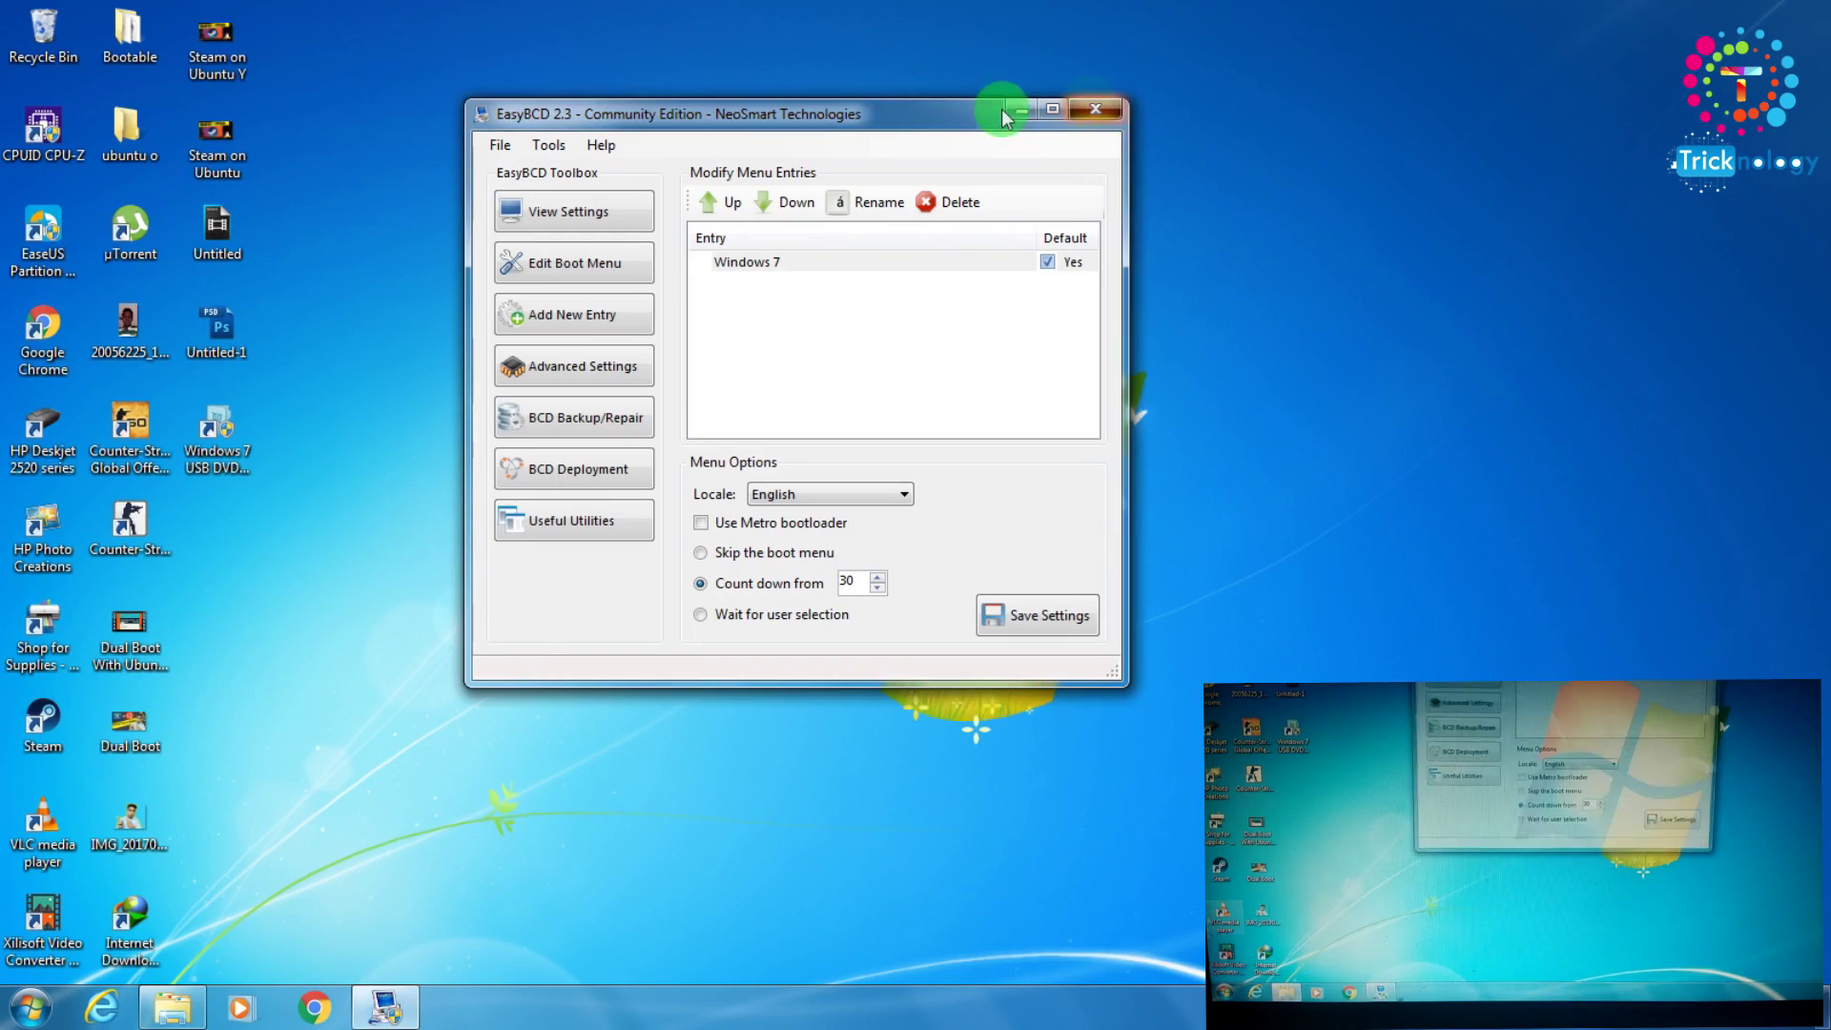
# - Restart the PC from the Start menu and enter the account password at logon
pyautogui.click(28, 1007)
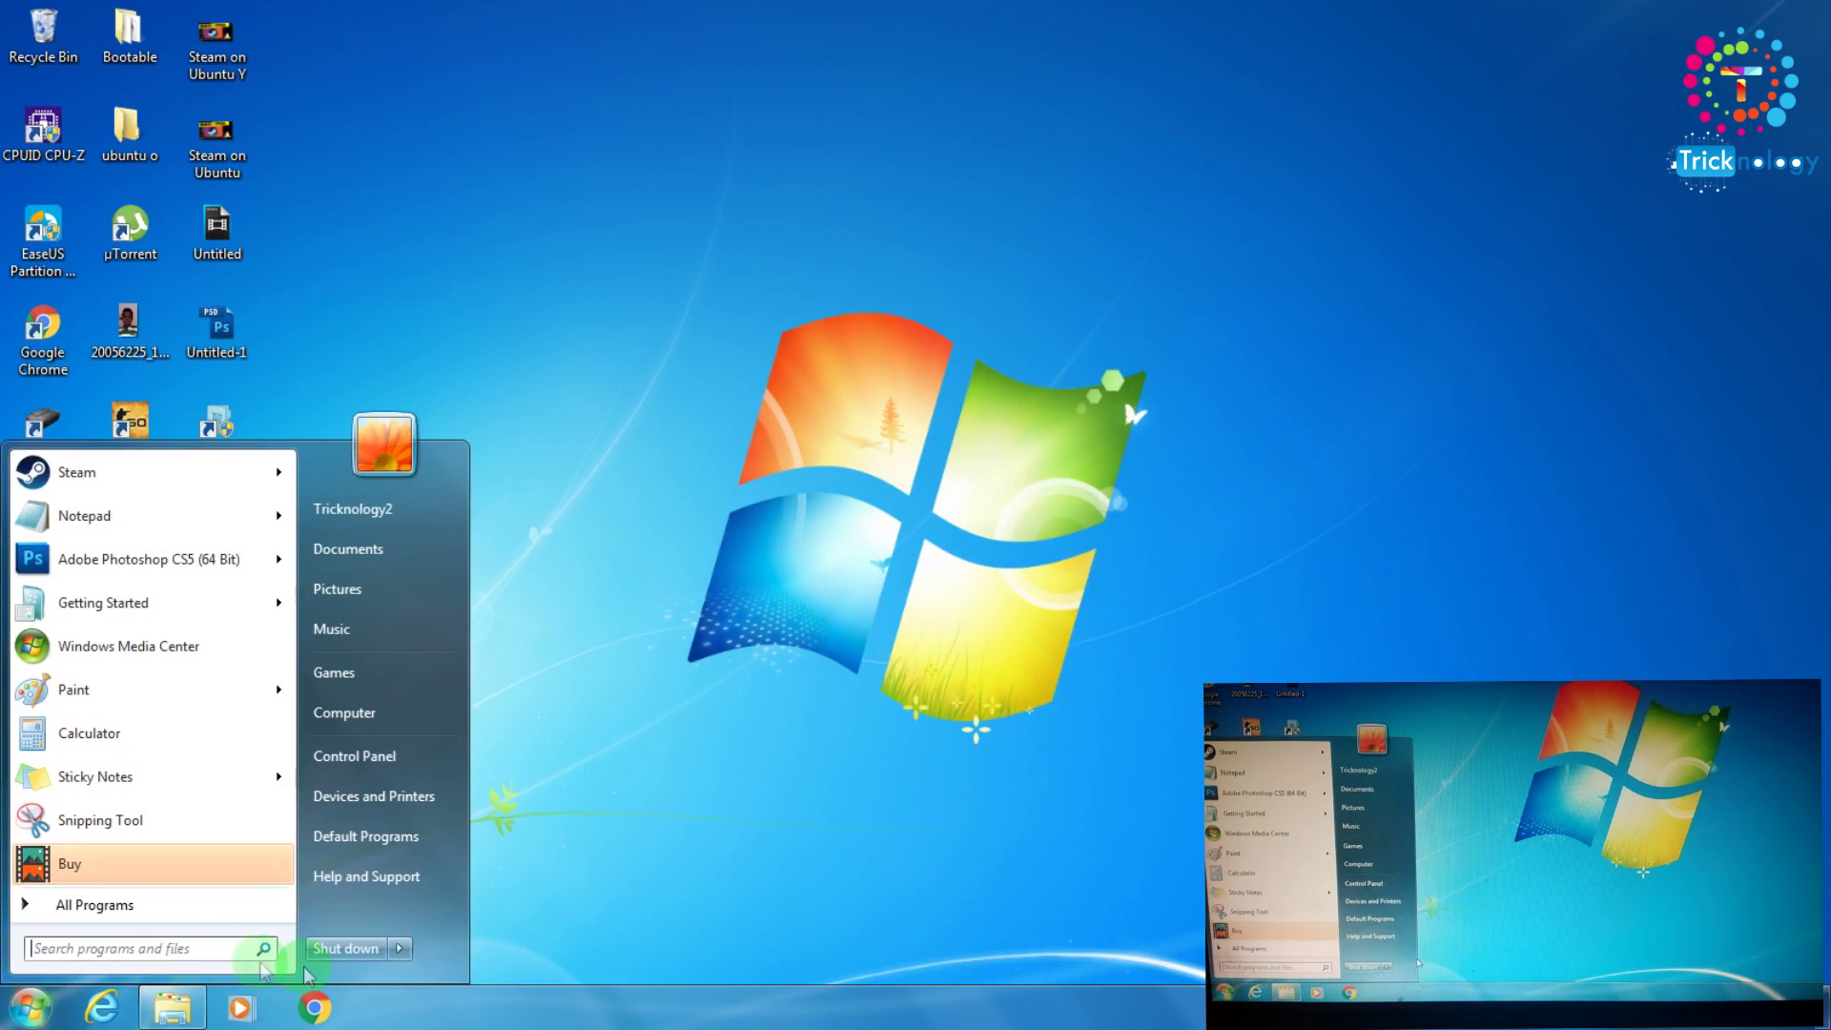
pyautogui.click(410, 946)
pyautogui.click(453, 920)
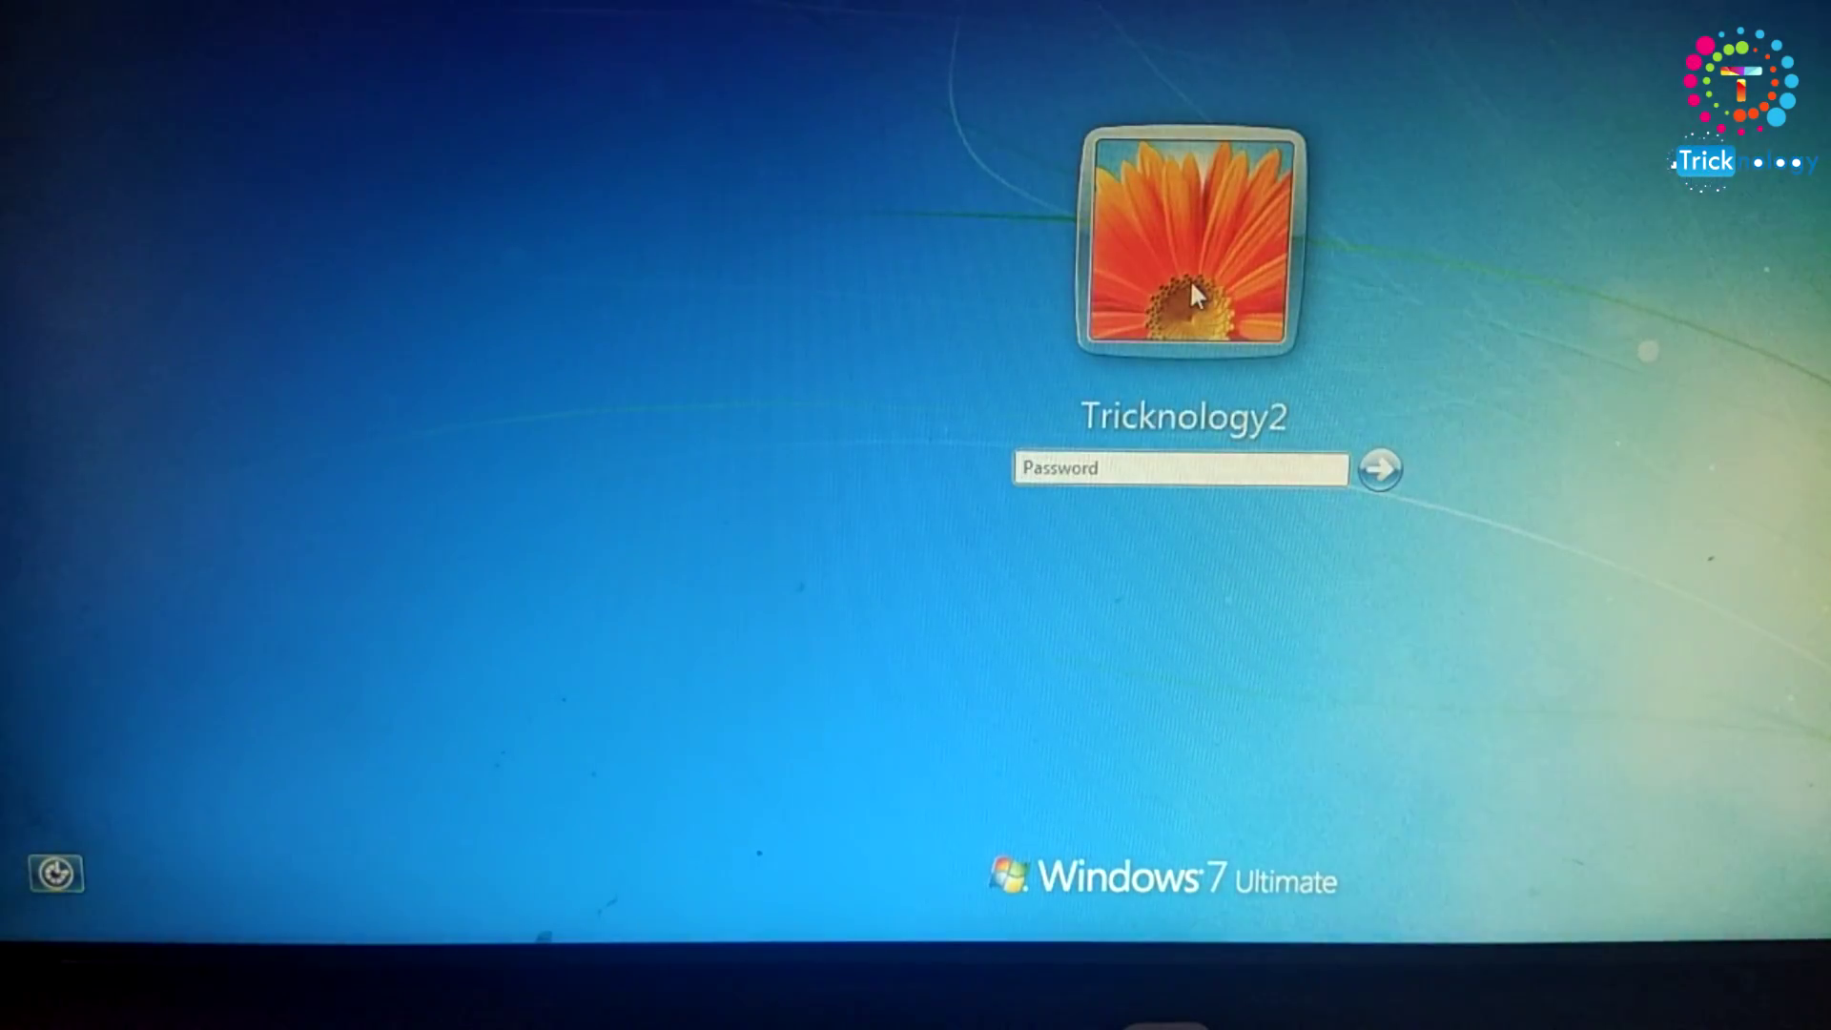
pyautogui.write('•••')
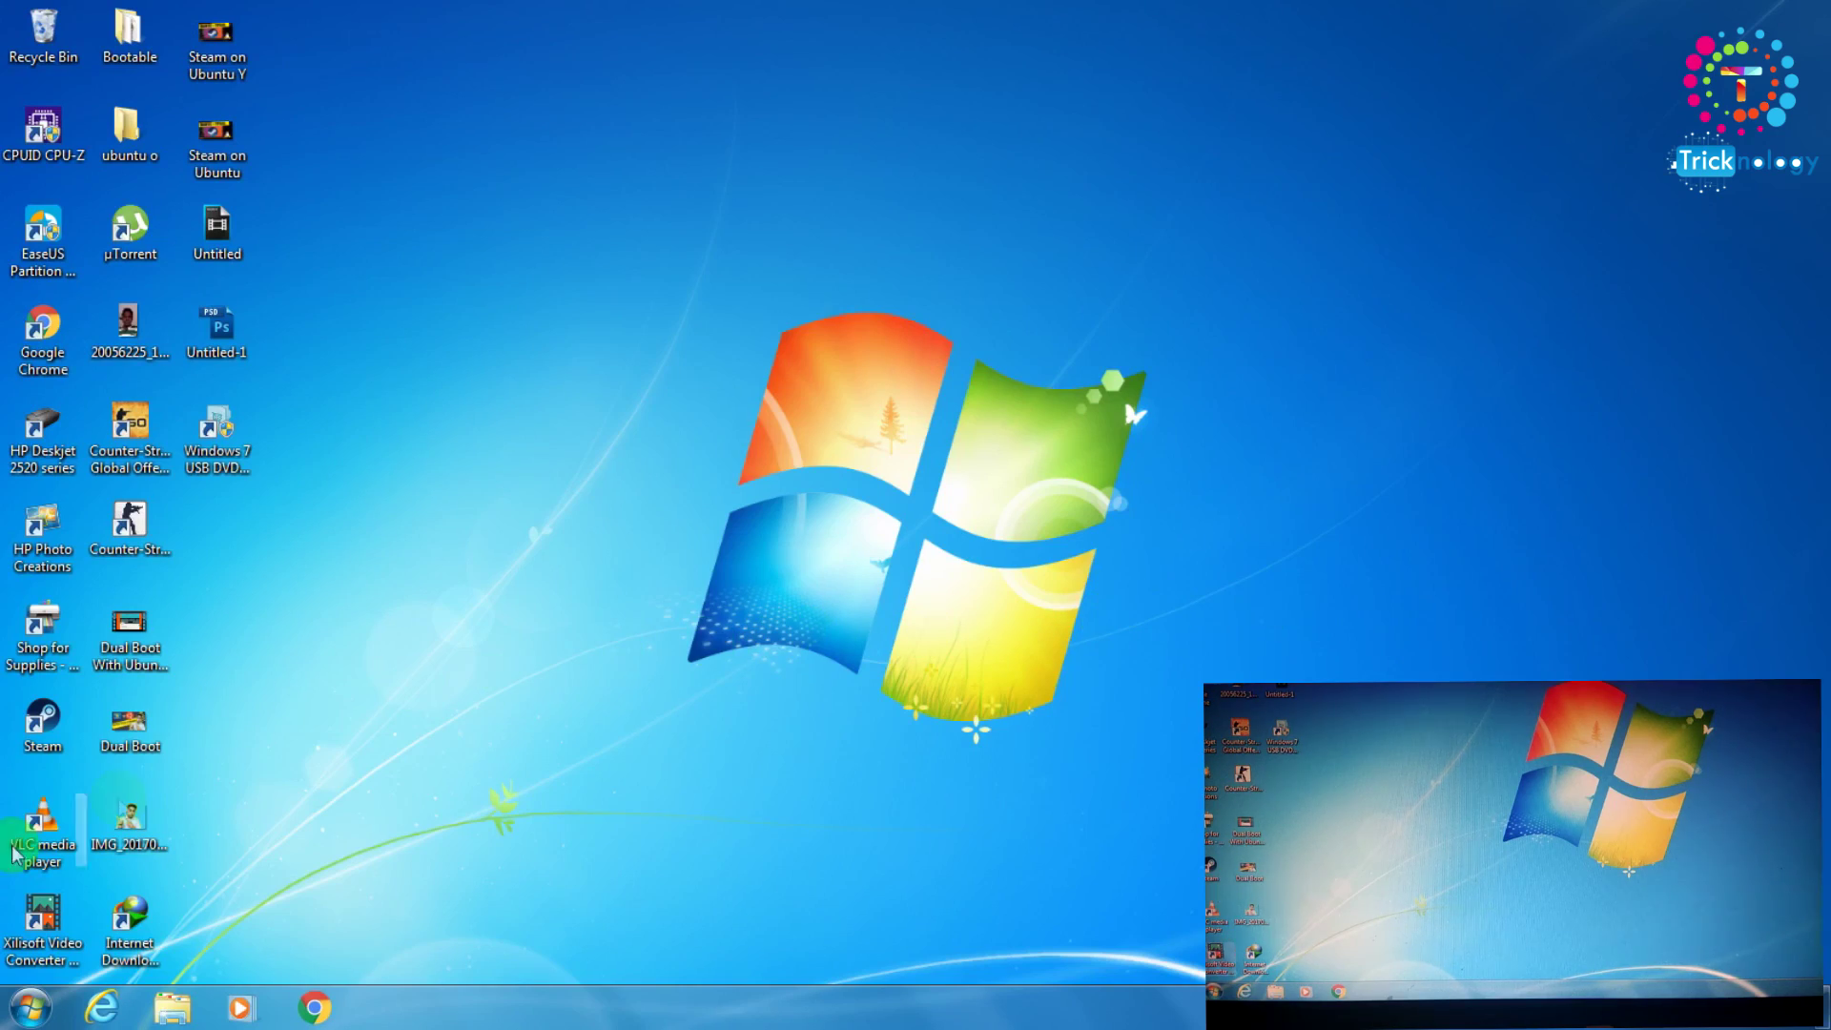
# - Launch Computer Management using Manage on the Start menu's Computer item
pyautogui.click(13, 1011)
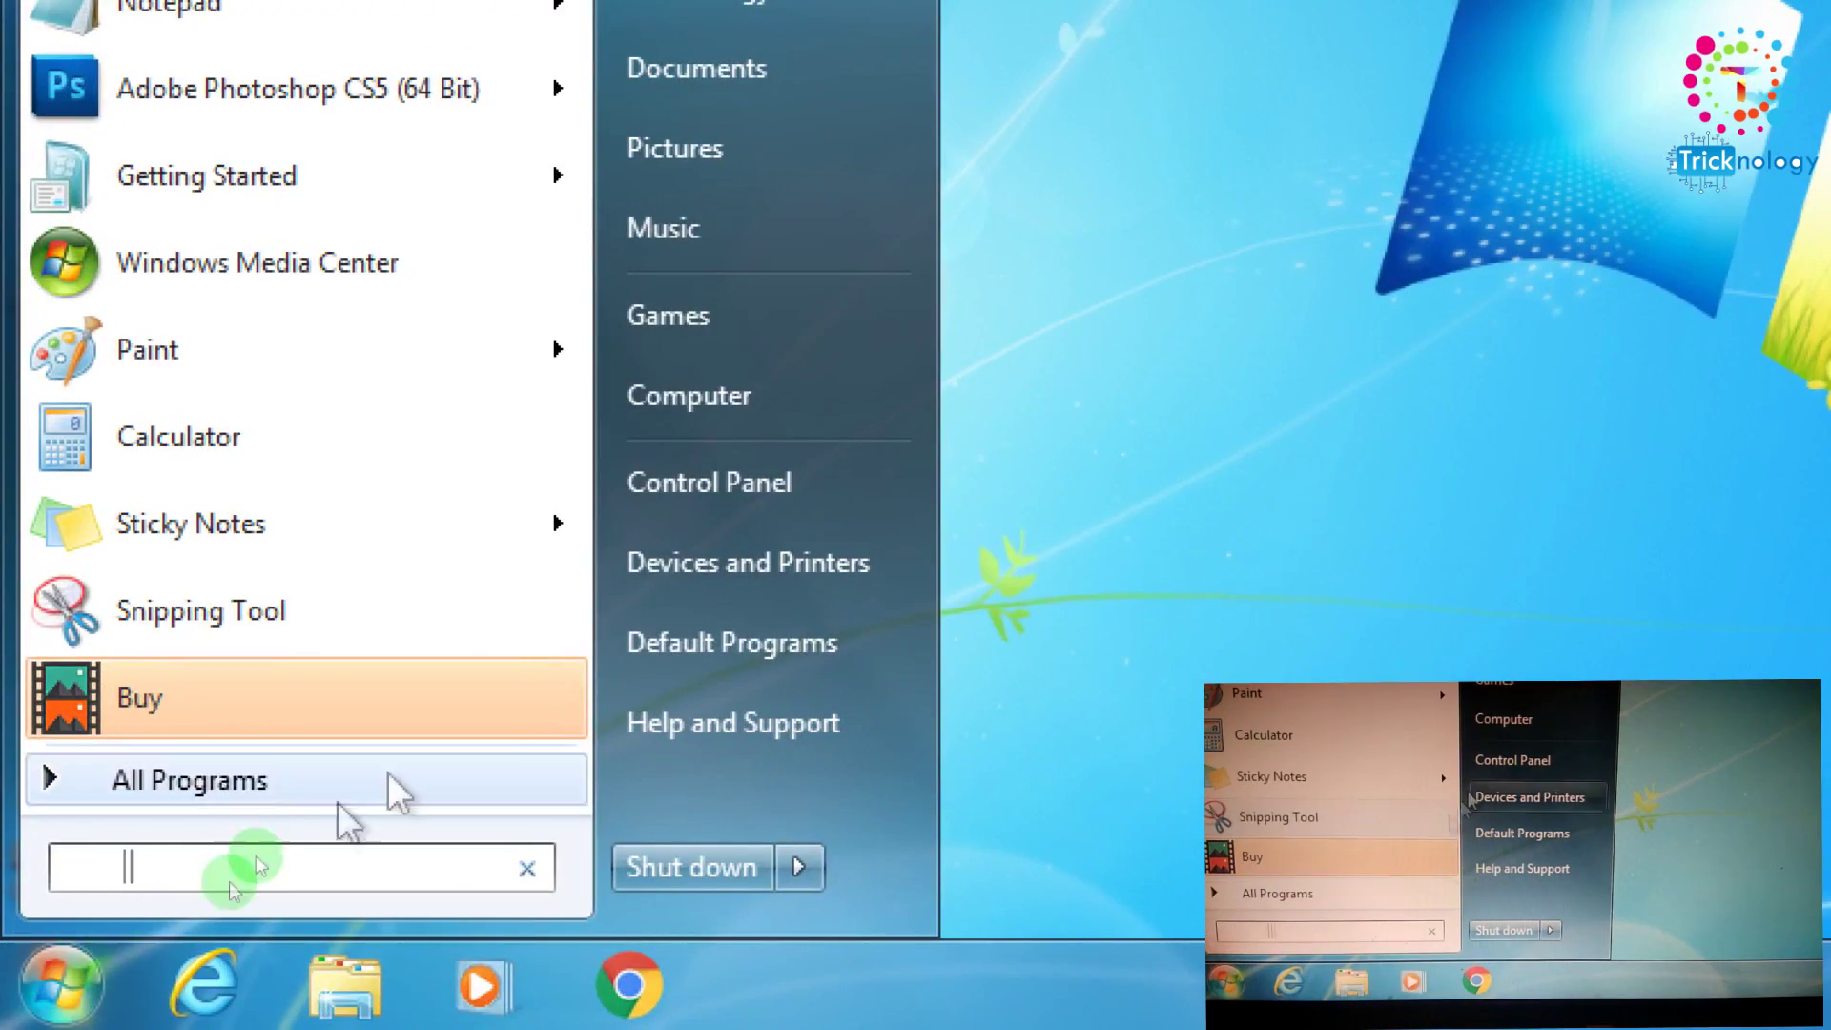
pyautogui.rightClick(717, 408)
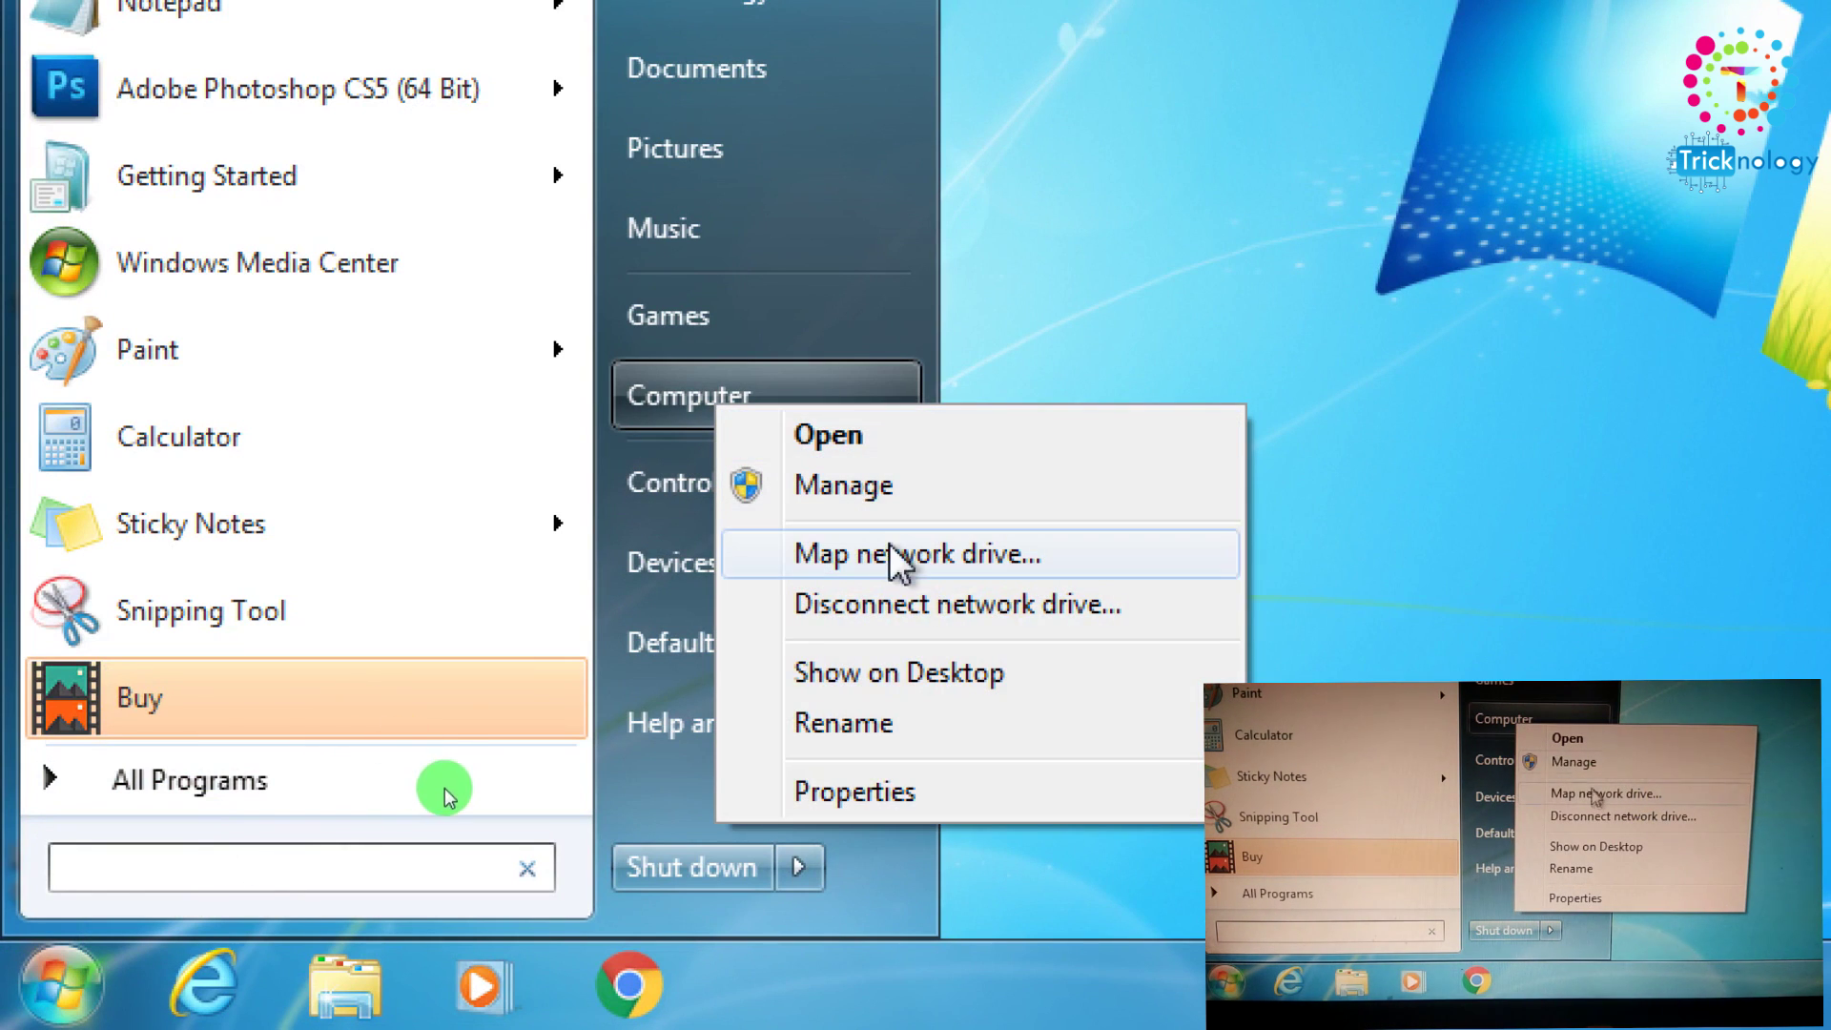
pyautogui.click(852, 488)
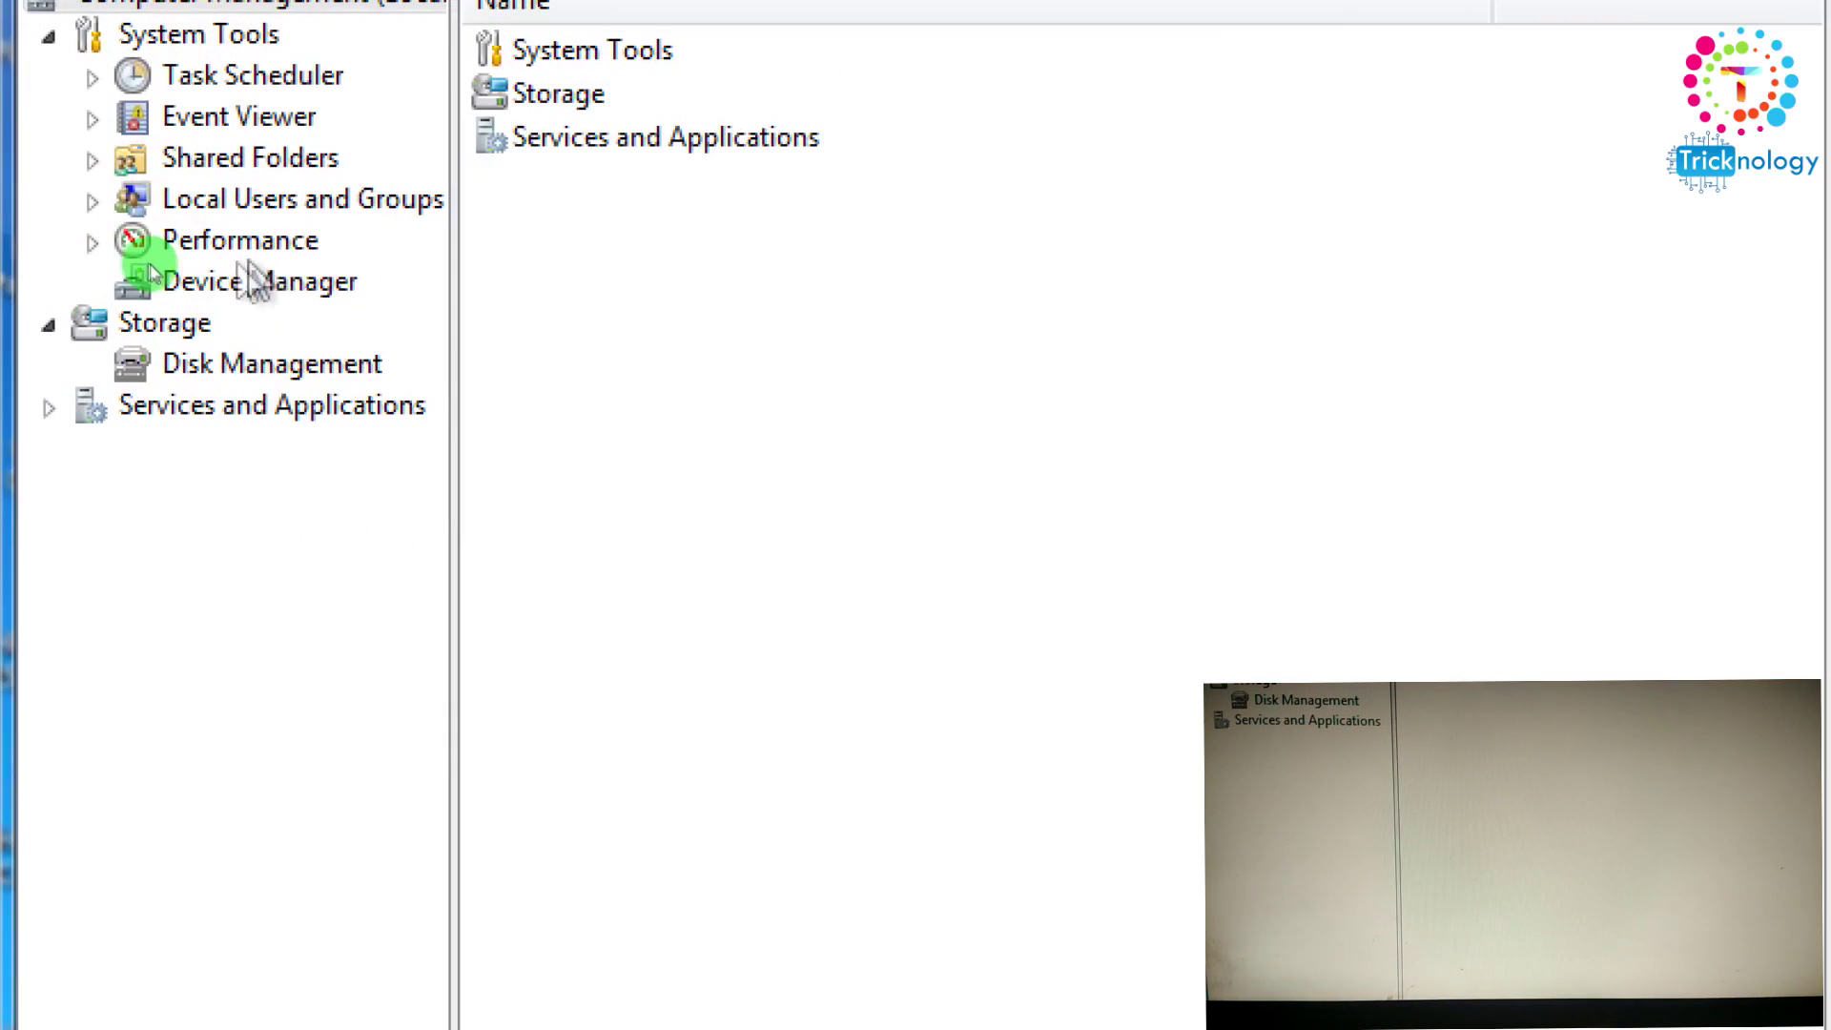
# - Switch to Disk Management and enlarge the window to show capacities and the Disk 0/Disk 1 map
pyautogui.click(150, 269)
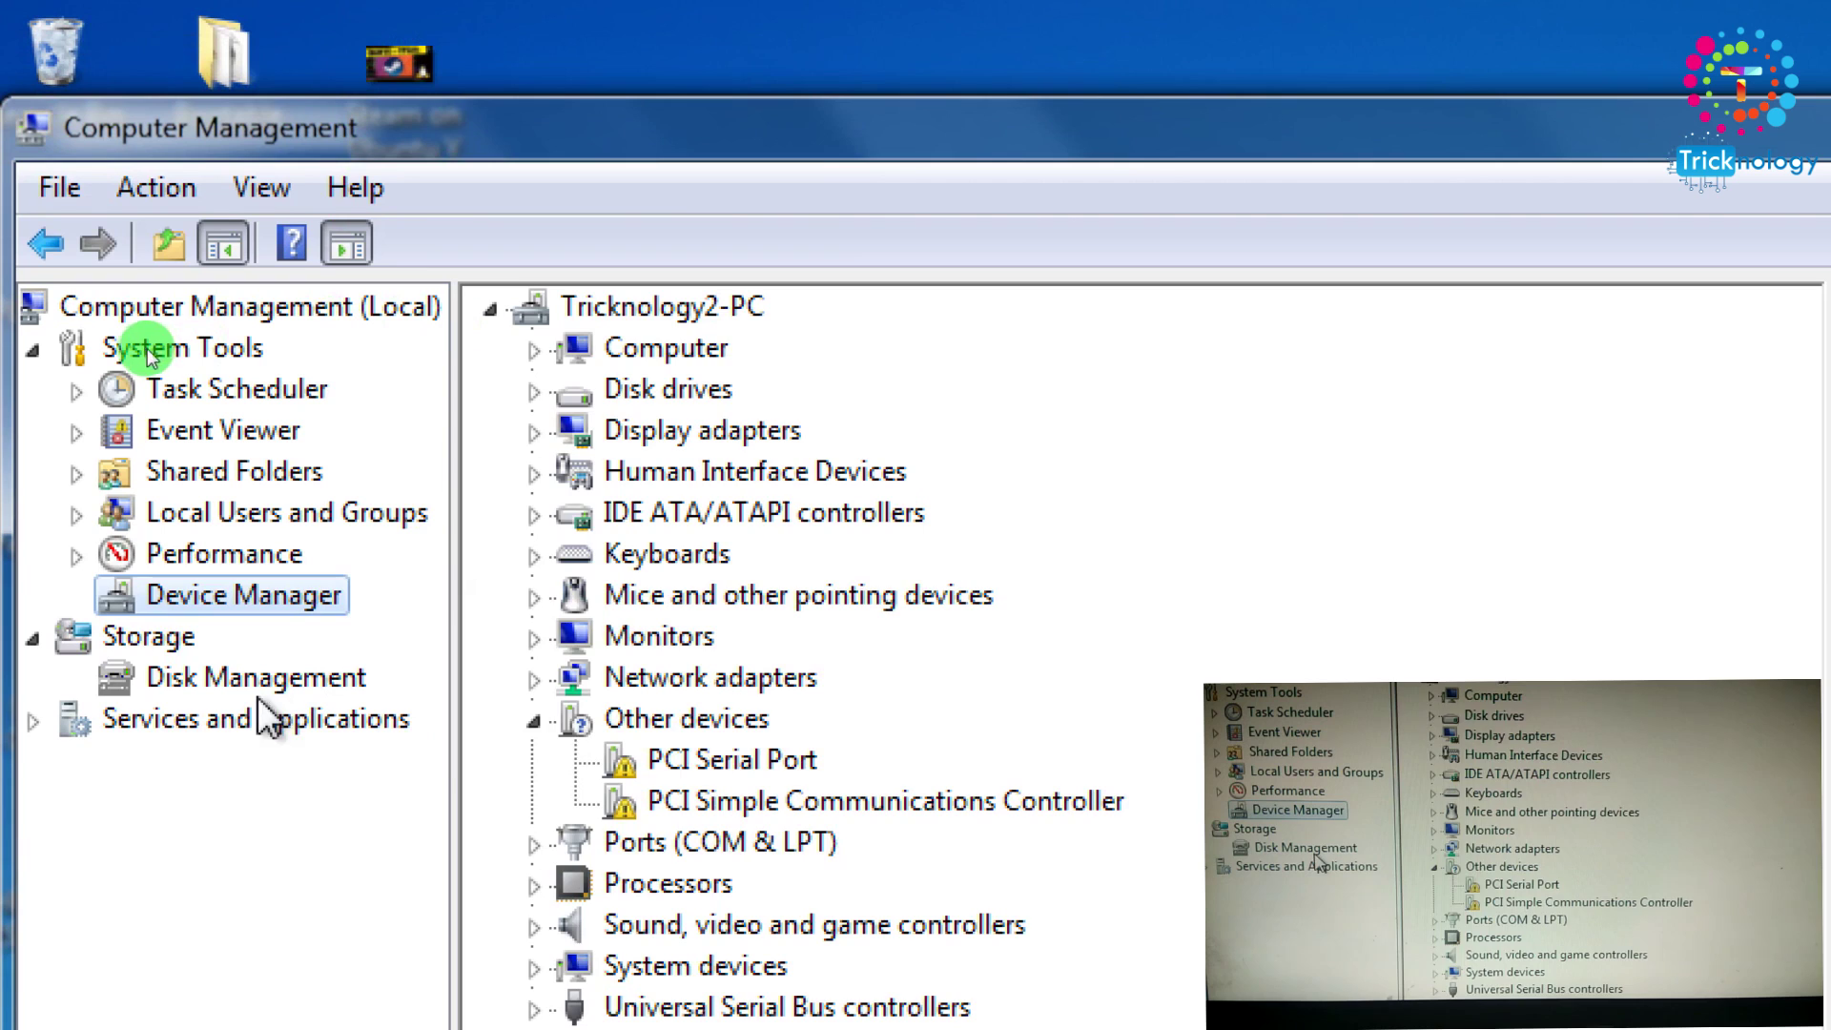
pyautogui.click(266, 678)
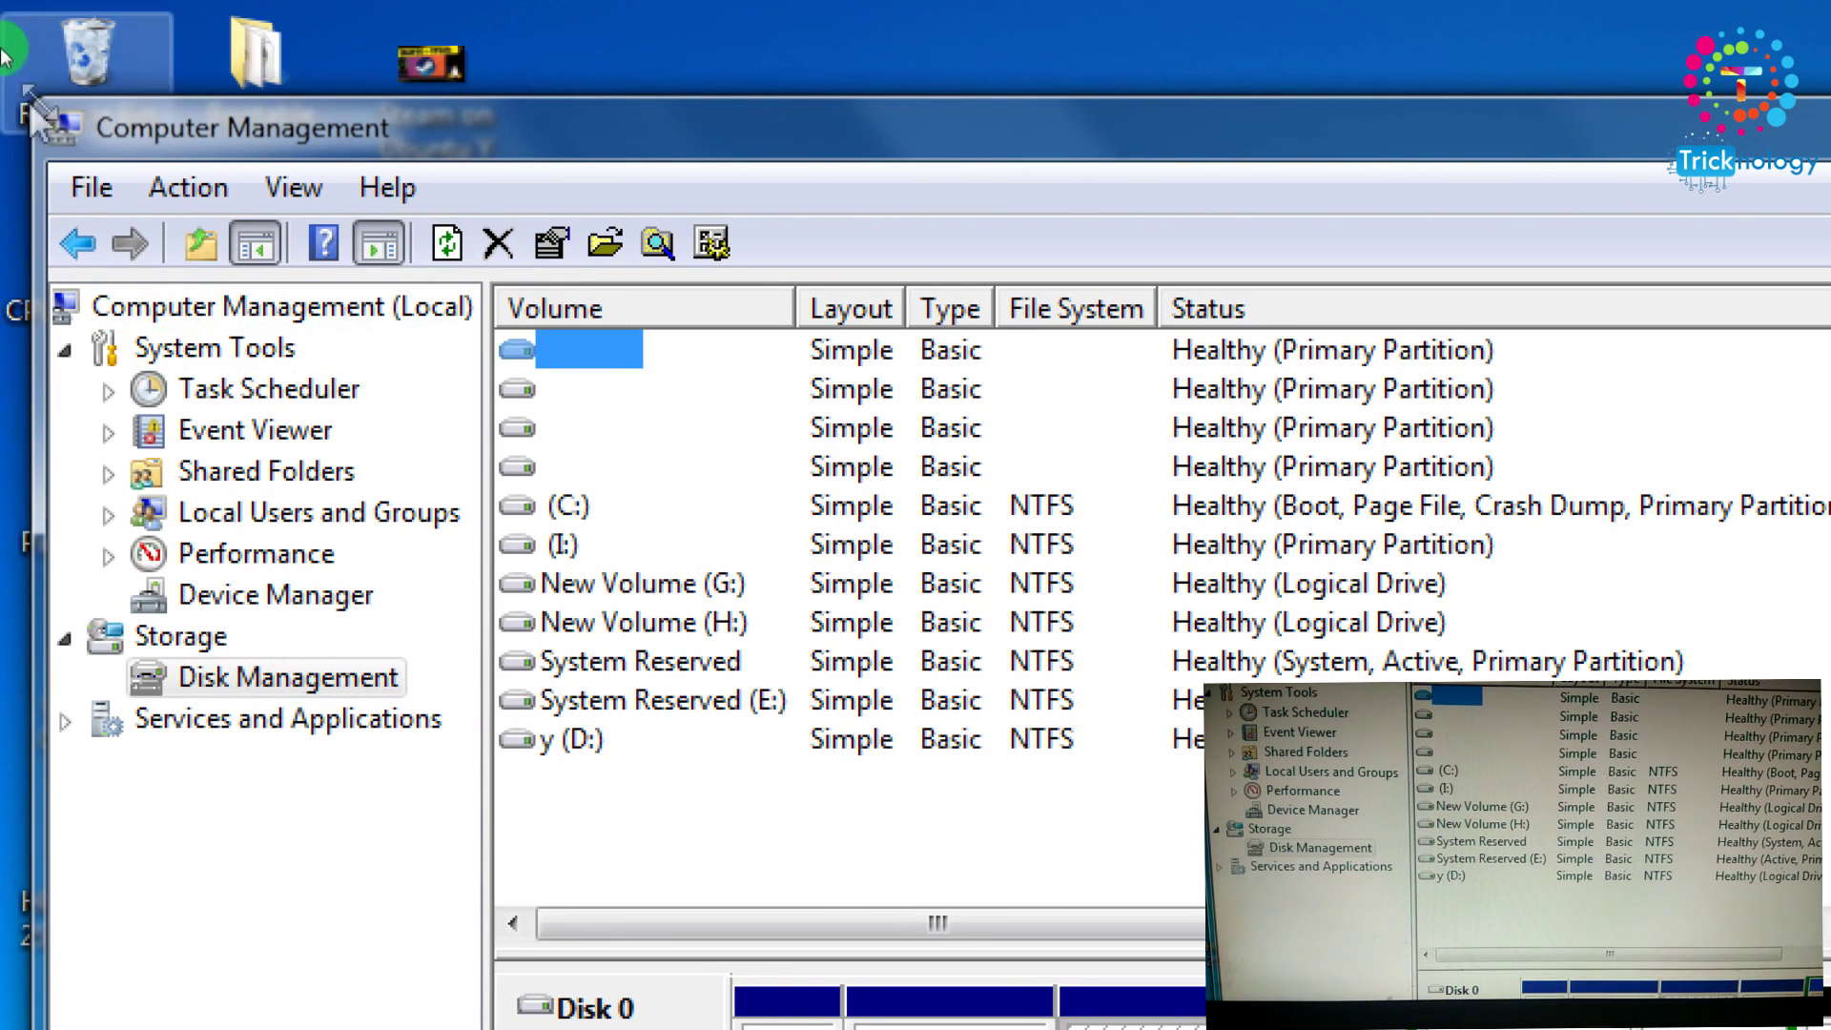
pyautogui.moveTo(314, 135); pyautogui.dragTo(347, 44)
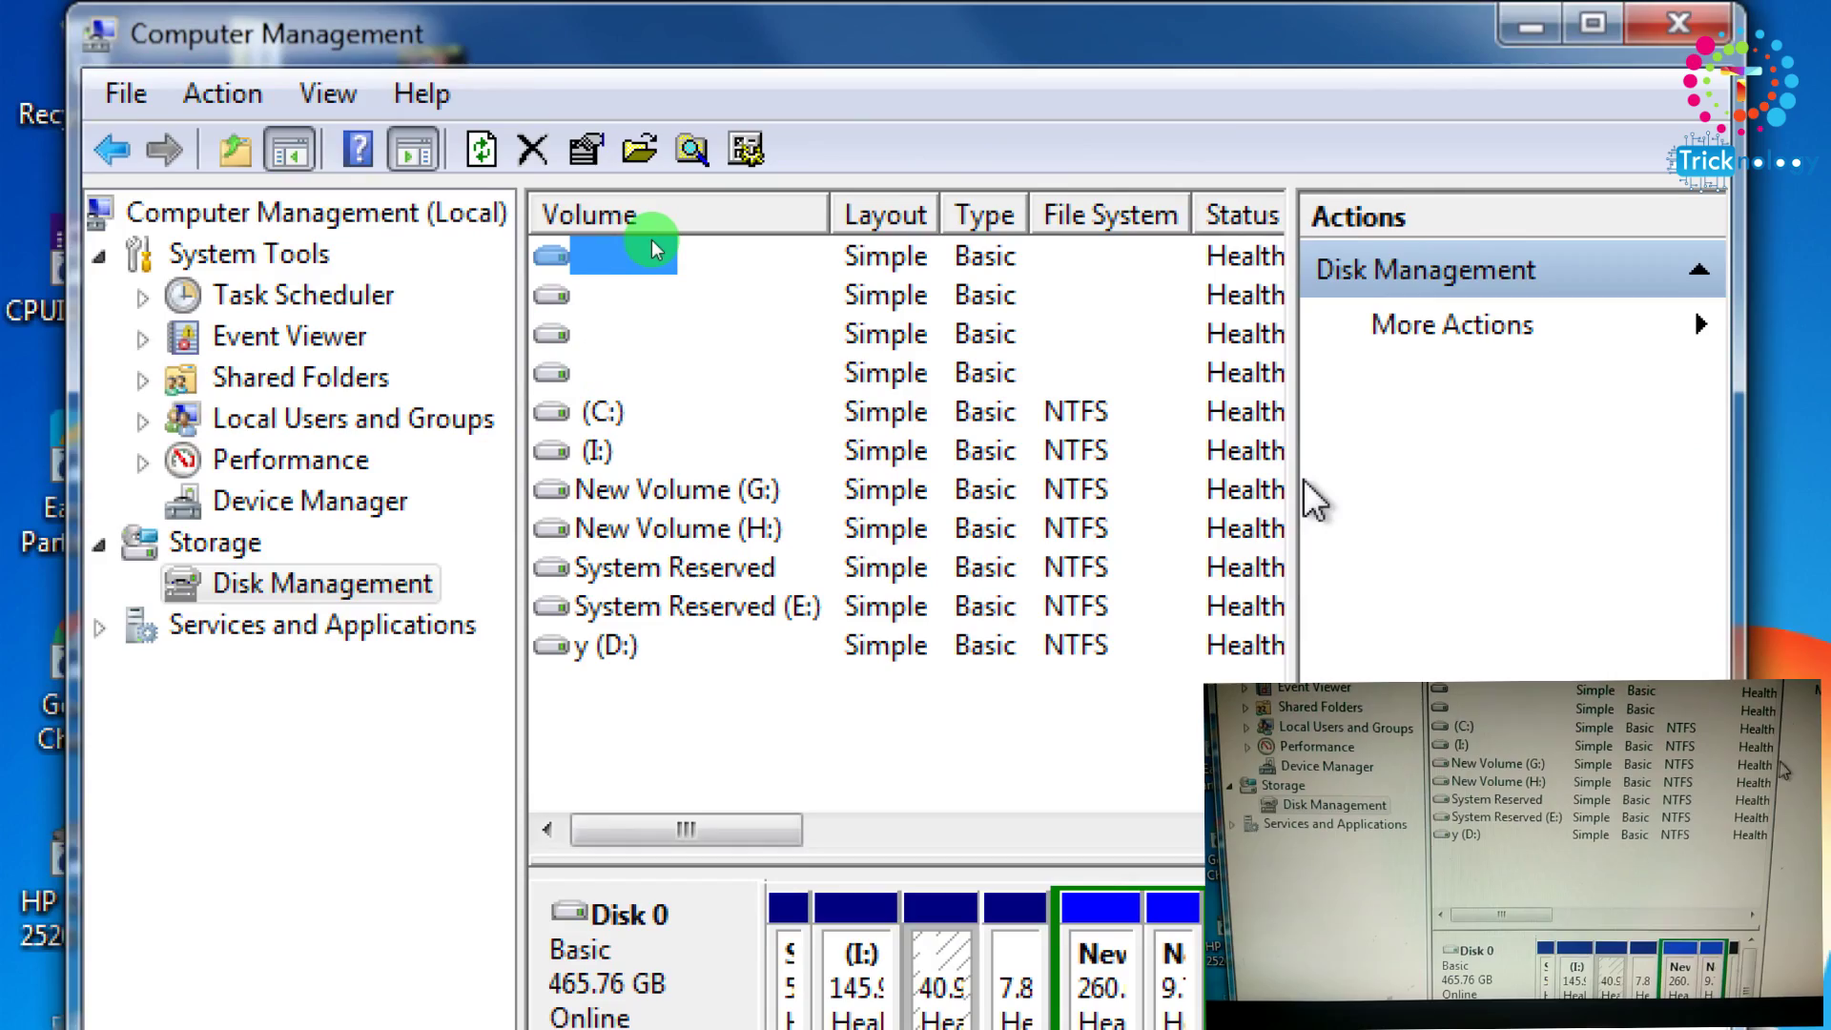
pyautogui.moveTo(1292, 481); pyautogui.dragTo(1792, 499)
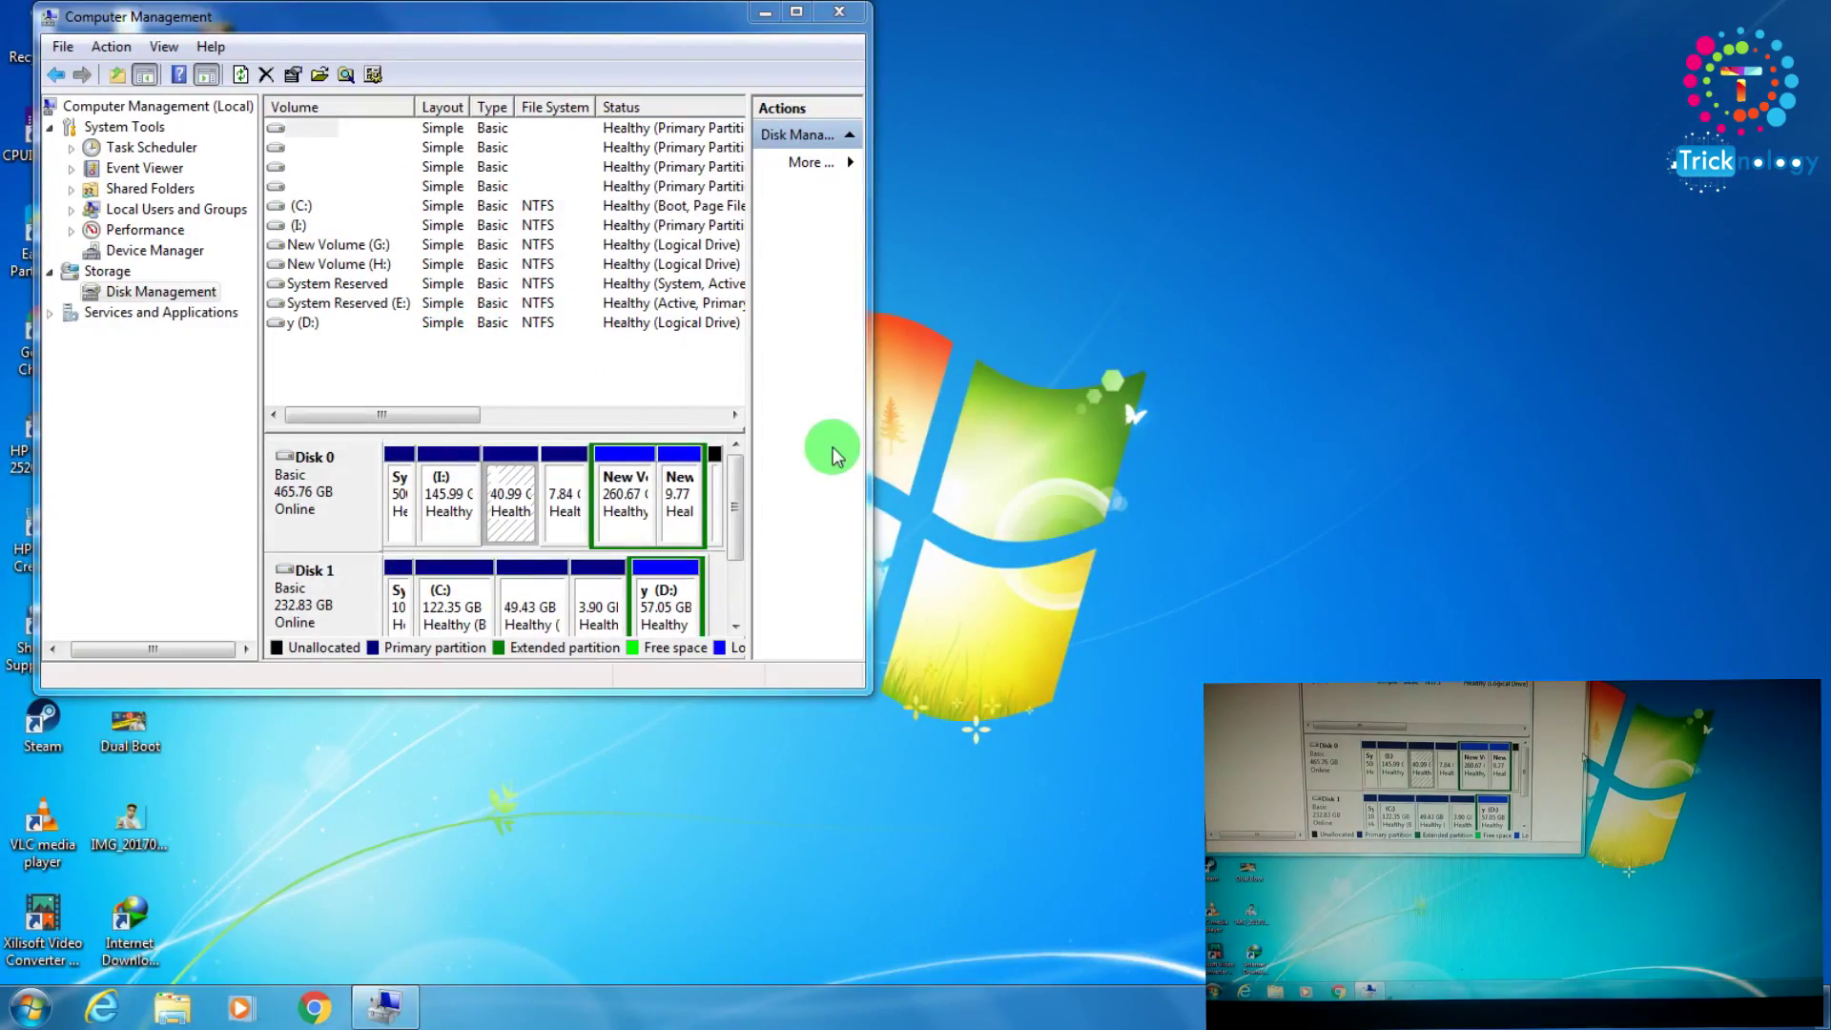
pyautogui.moveTo(866, 468); pyautogui.dragTo(1664, 505)
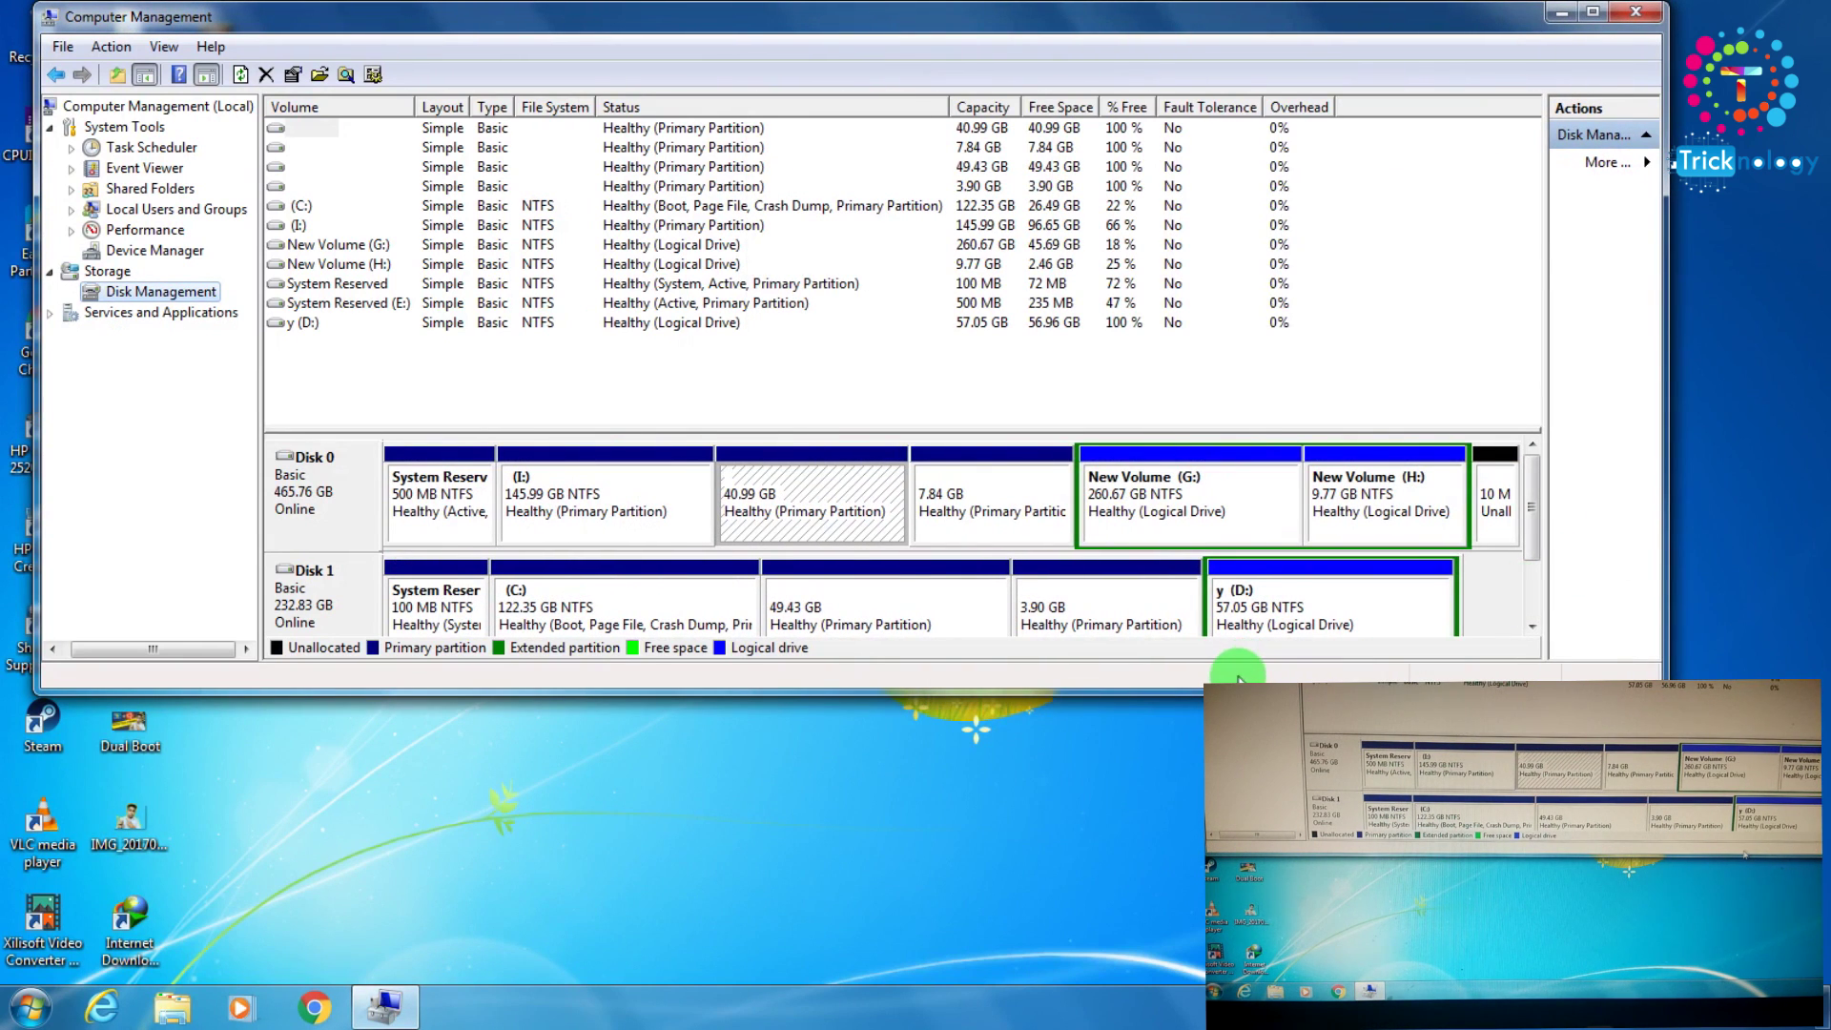
pyautogui.moveTo(1230, 679); pyautogui.dragTo(1193, 821)
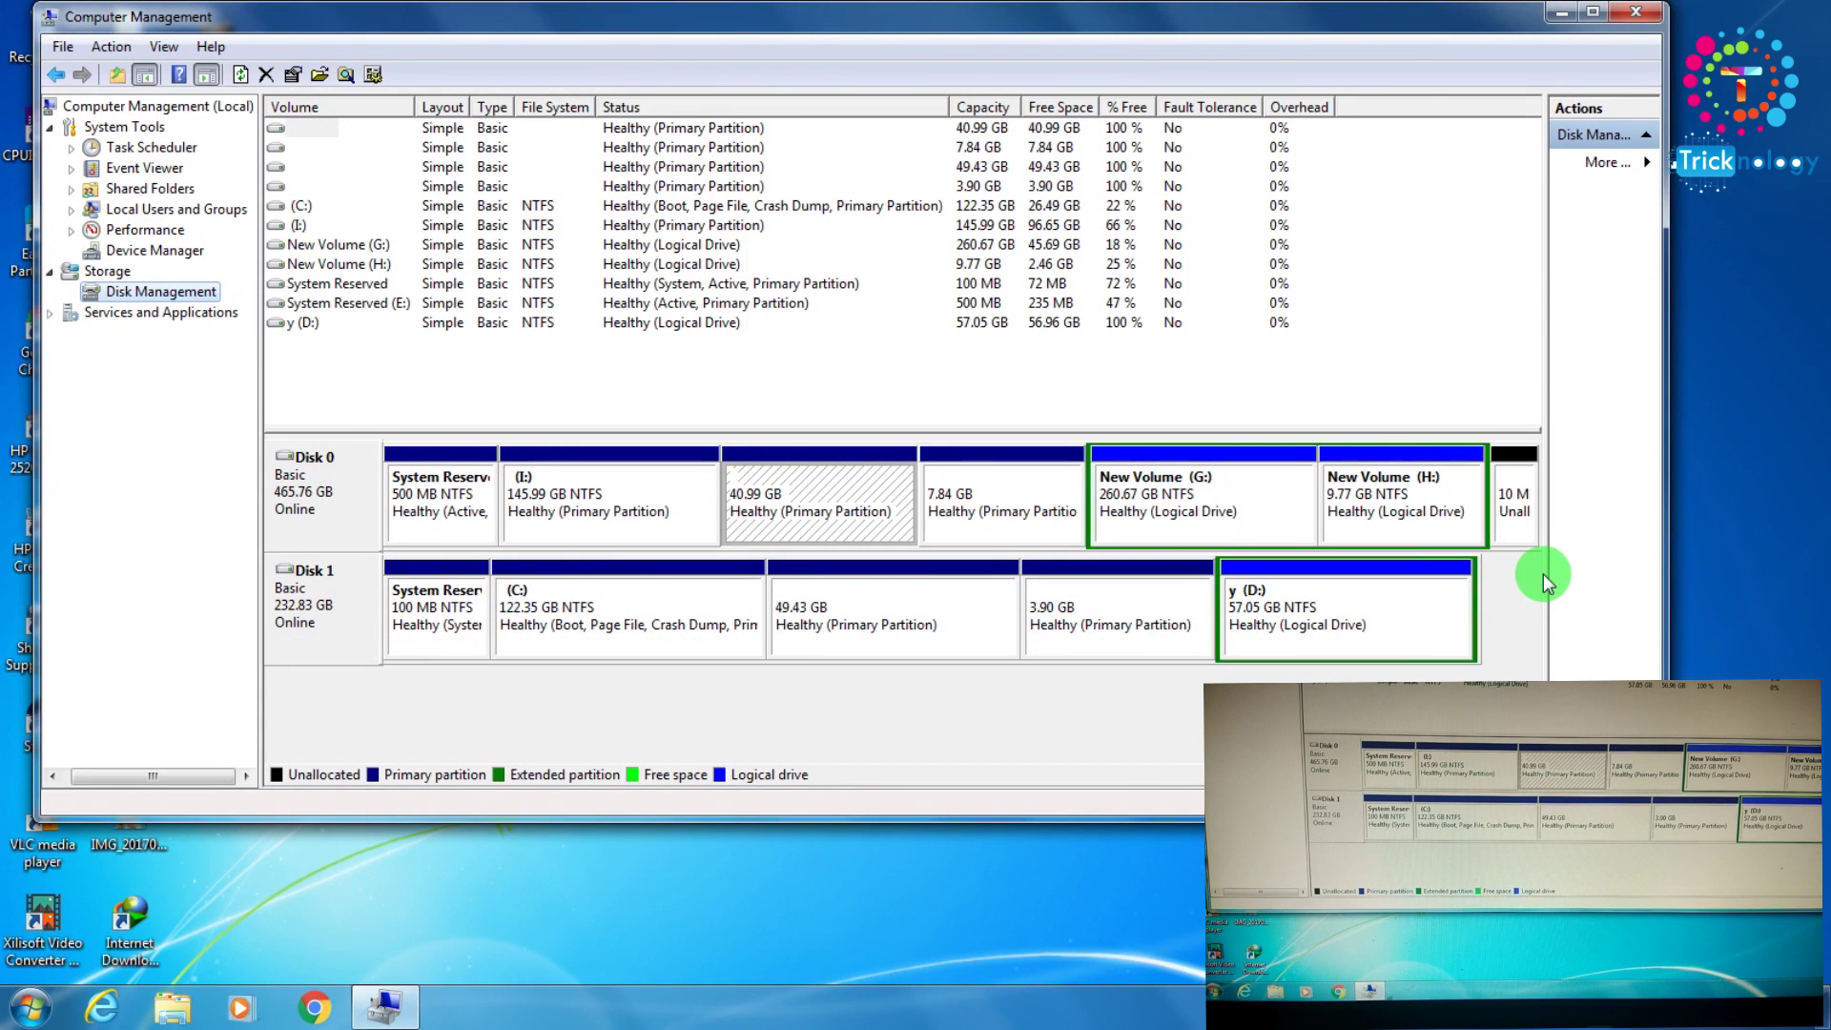
pyautogui.click(30, 1007)
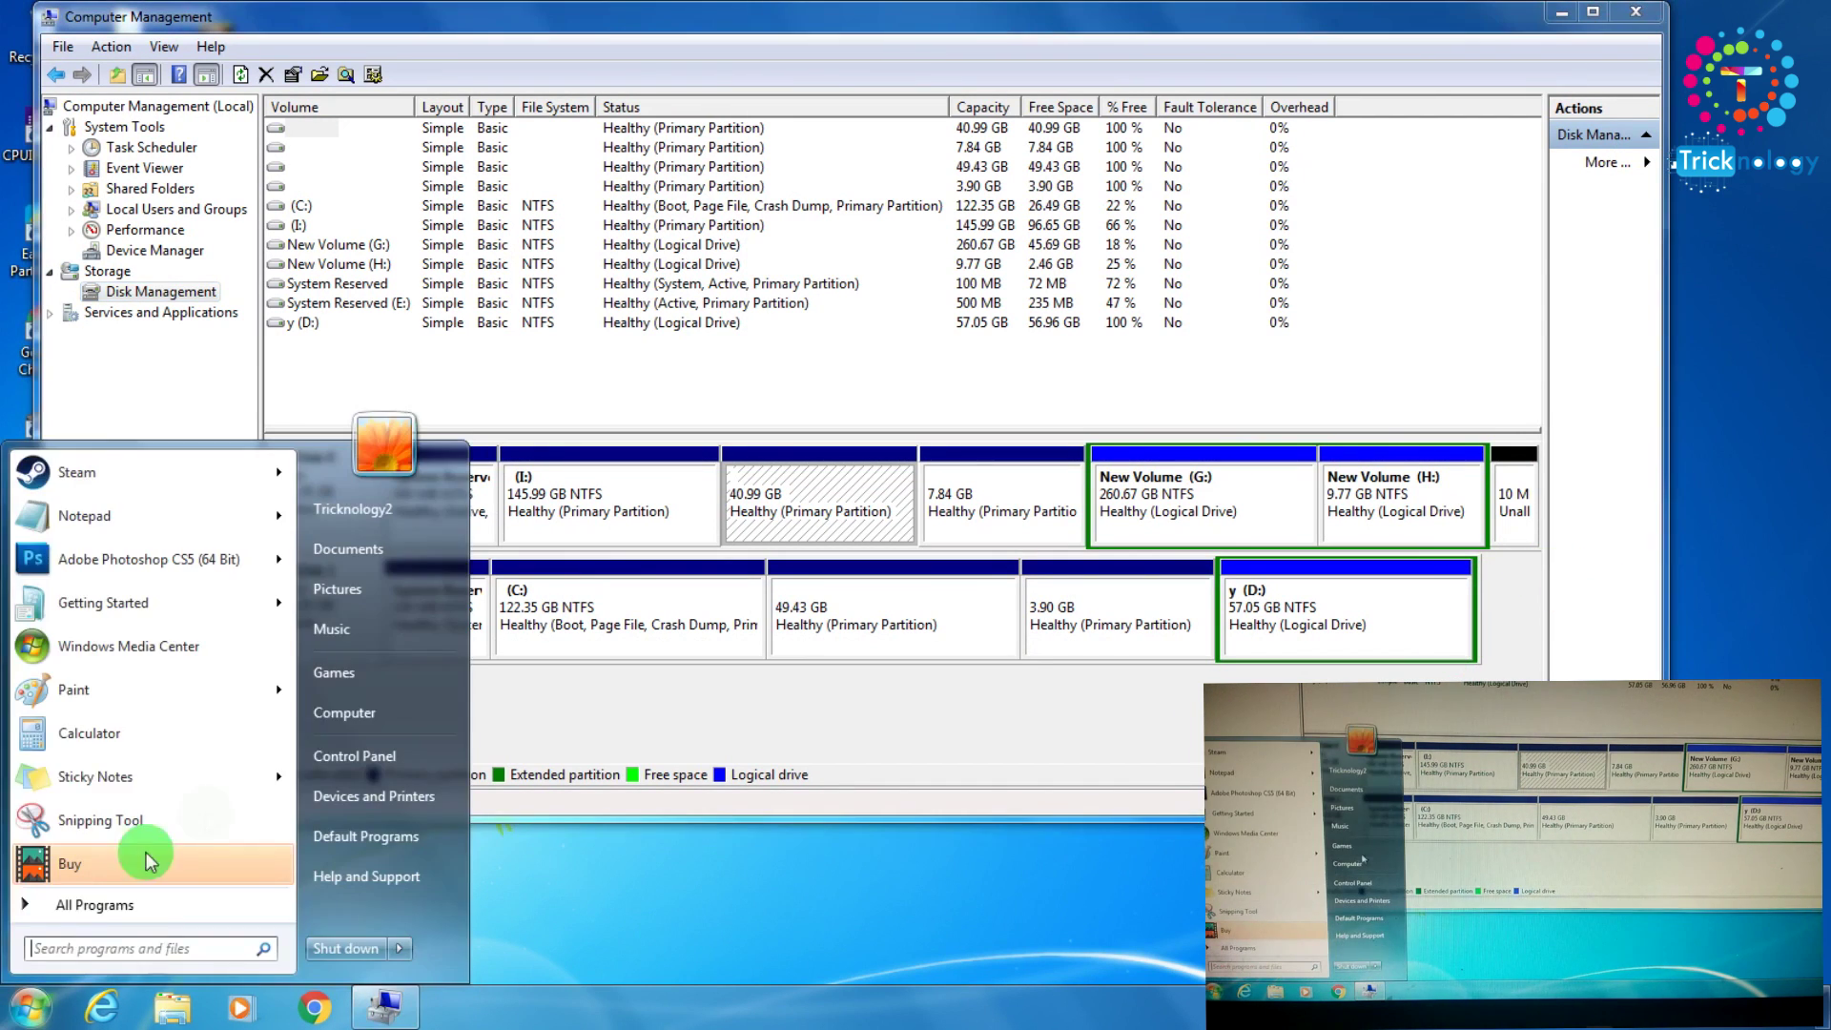
pyautogui.click(355, 713)
pyautogui.doubleClick(728, 368)
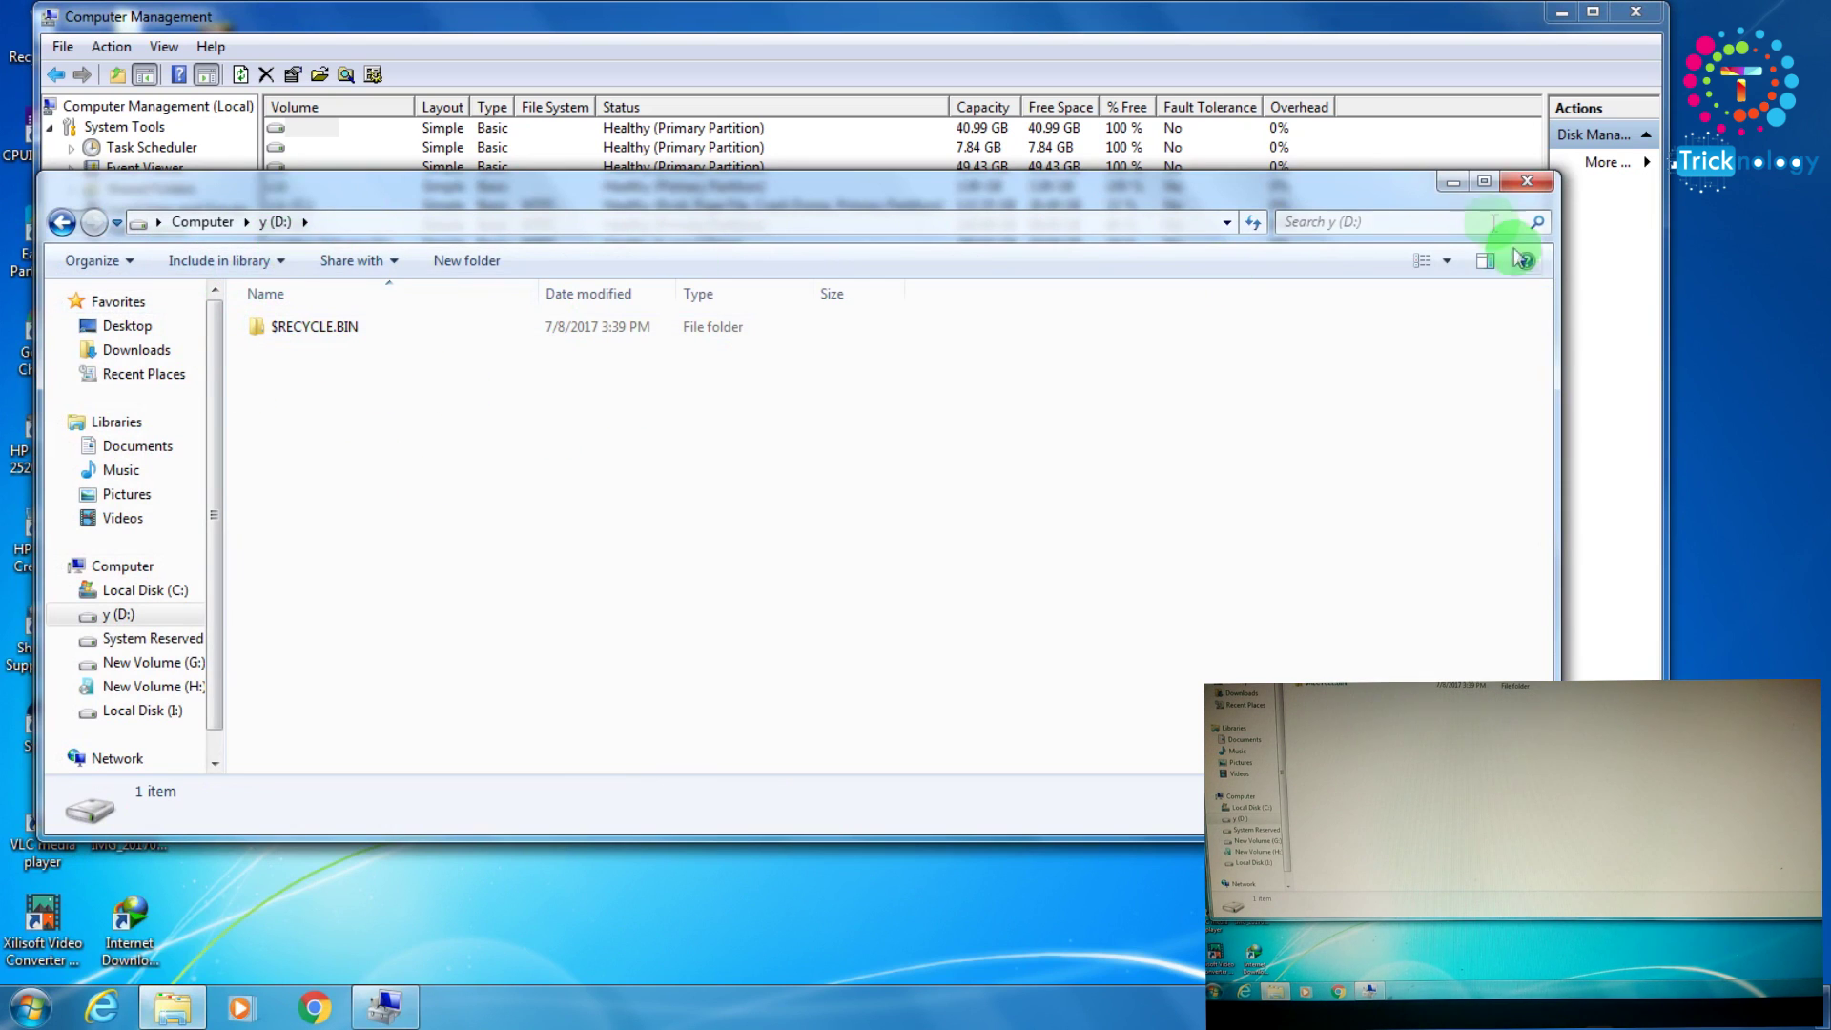
pyautogui.click(1523, 182)
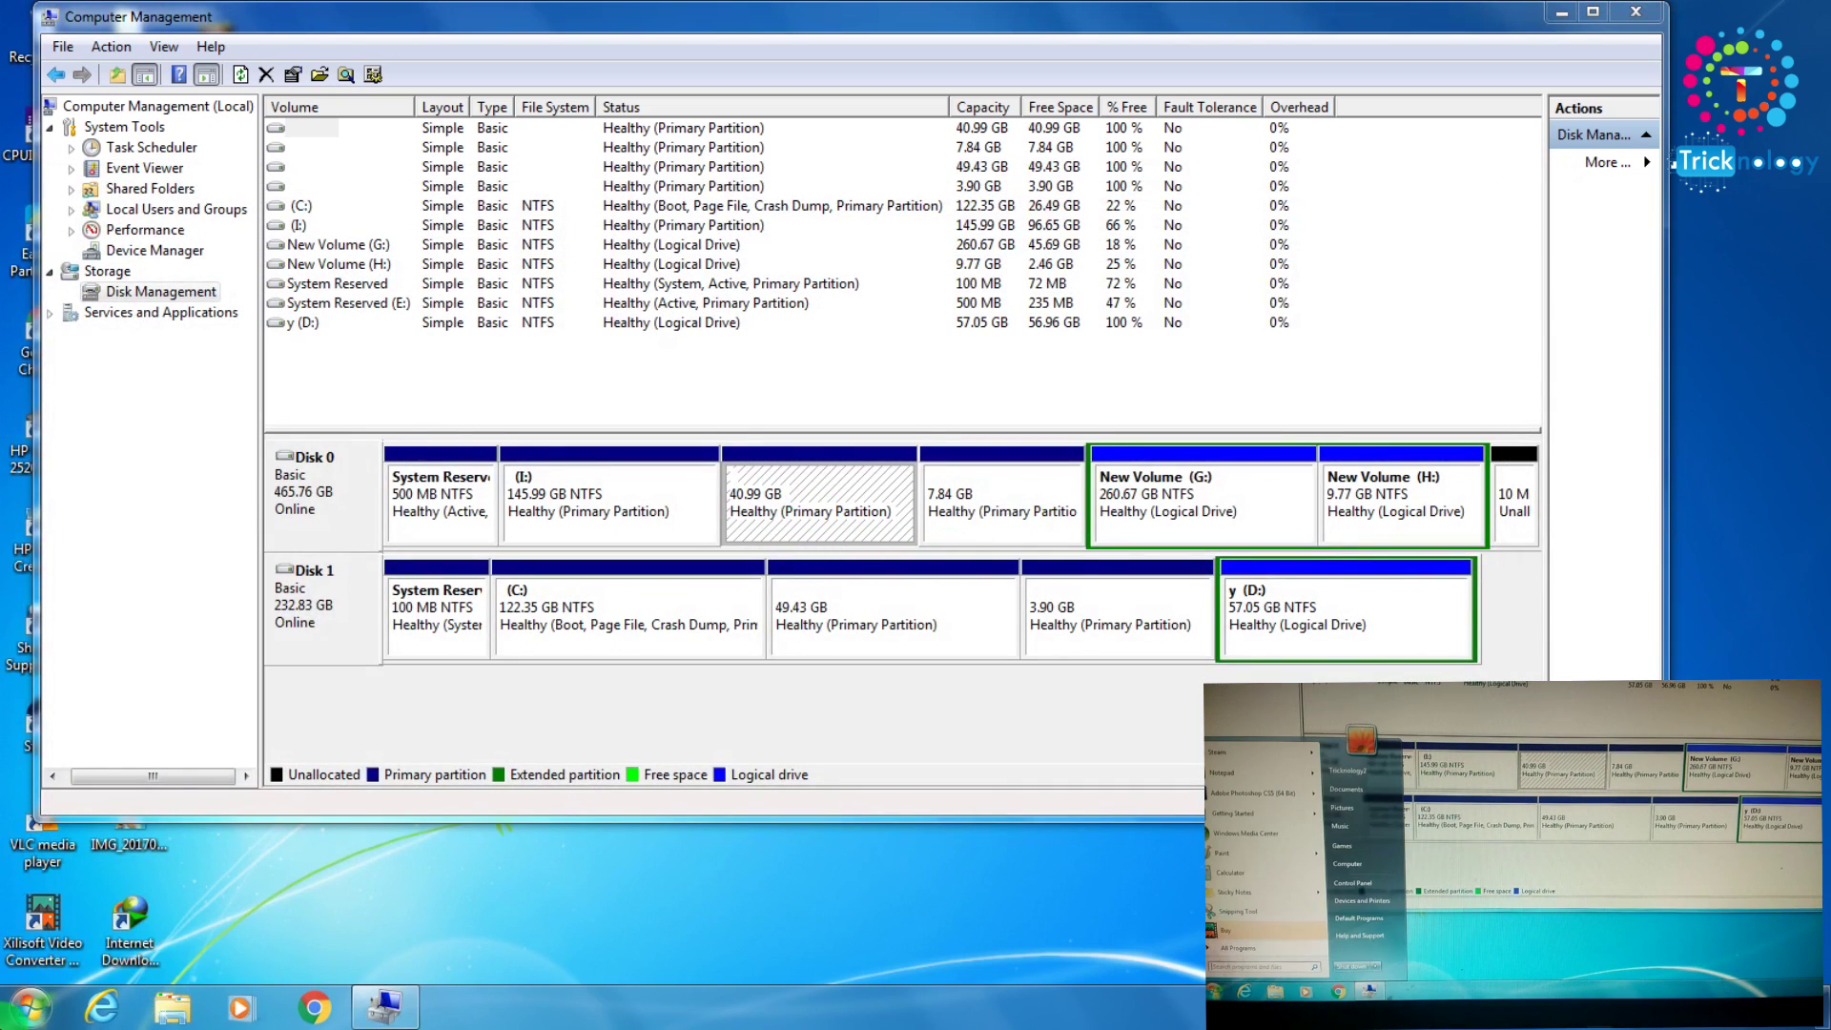
pyautogui.press('super')
pyautogui.click(381, 717)
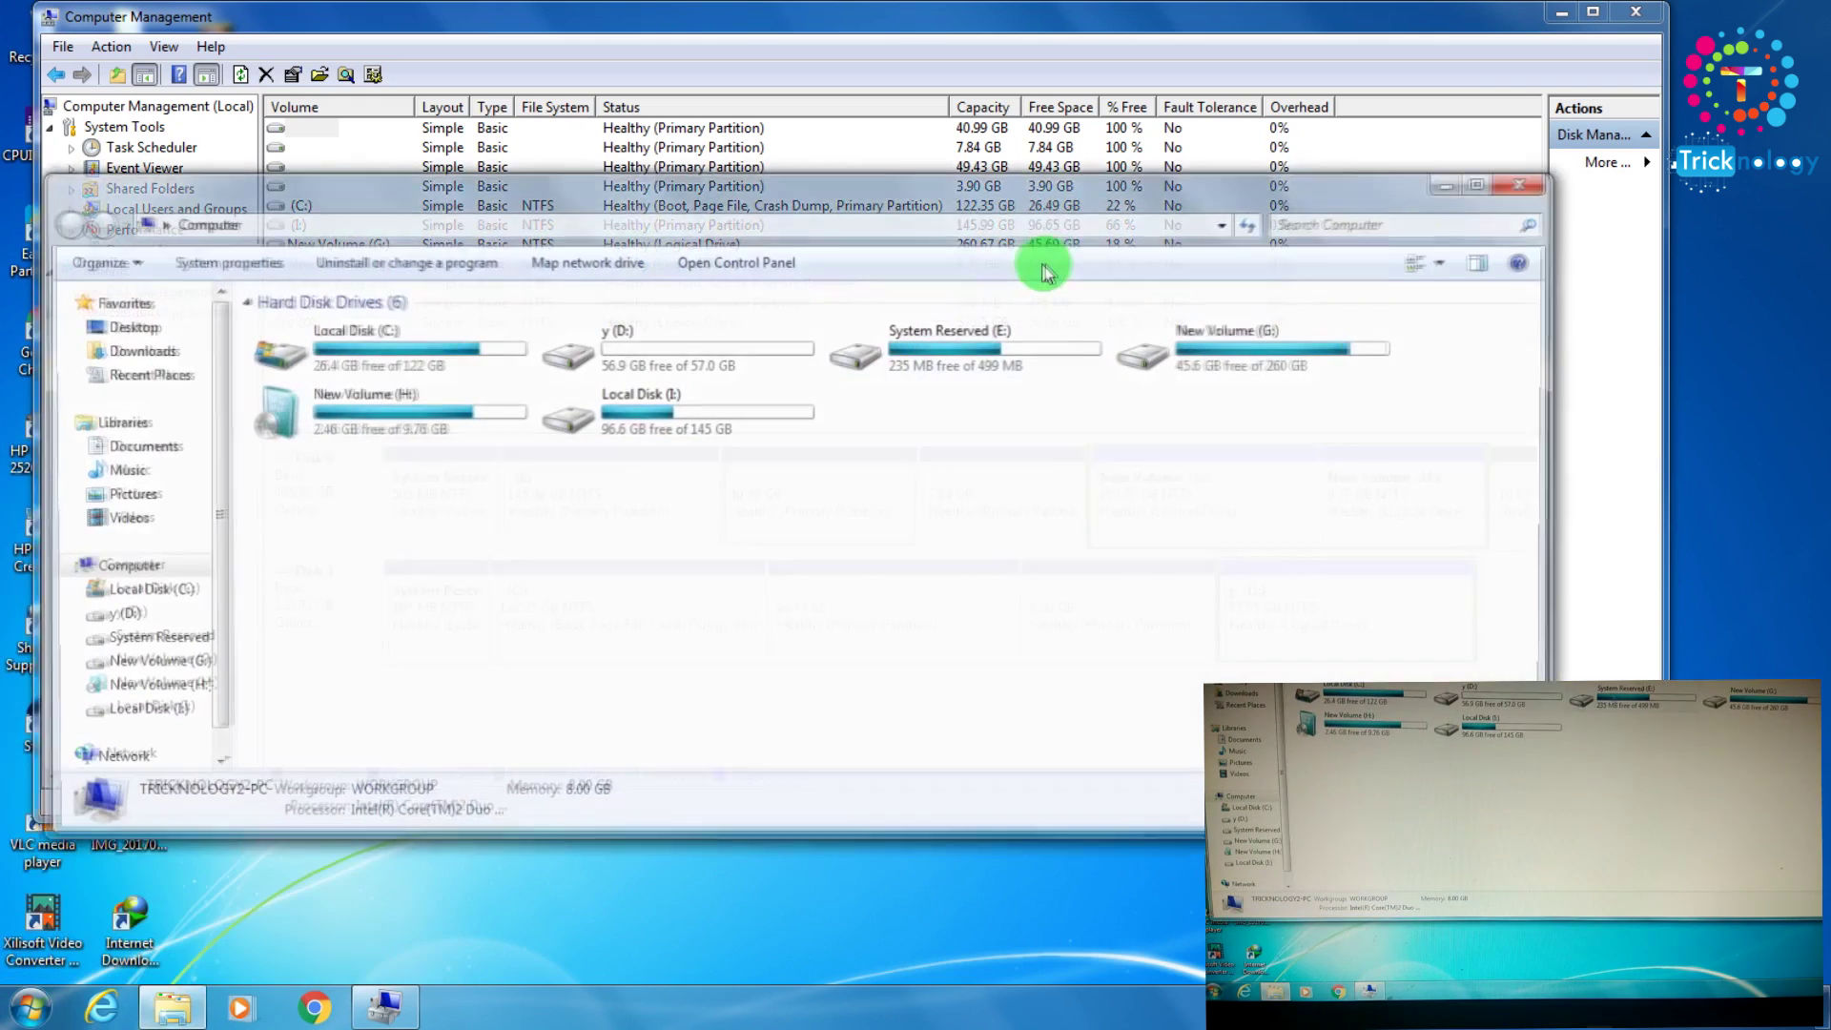
pyautogui.click(687, 364)
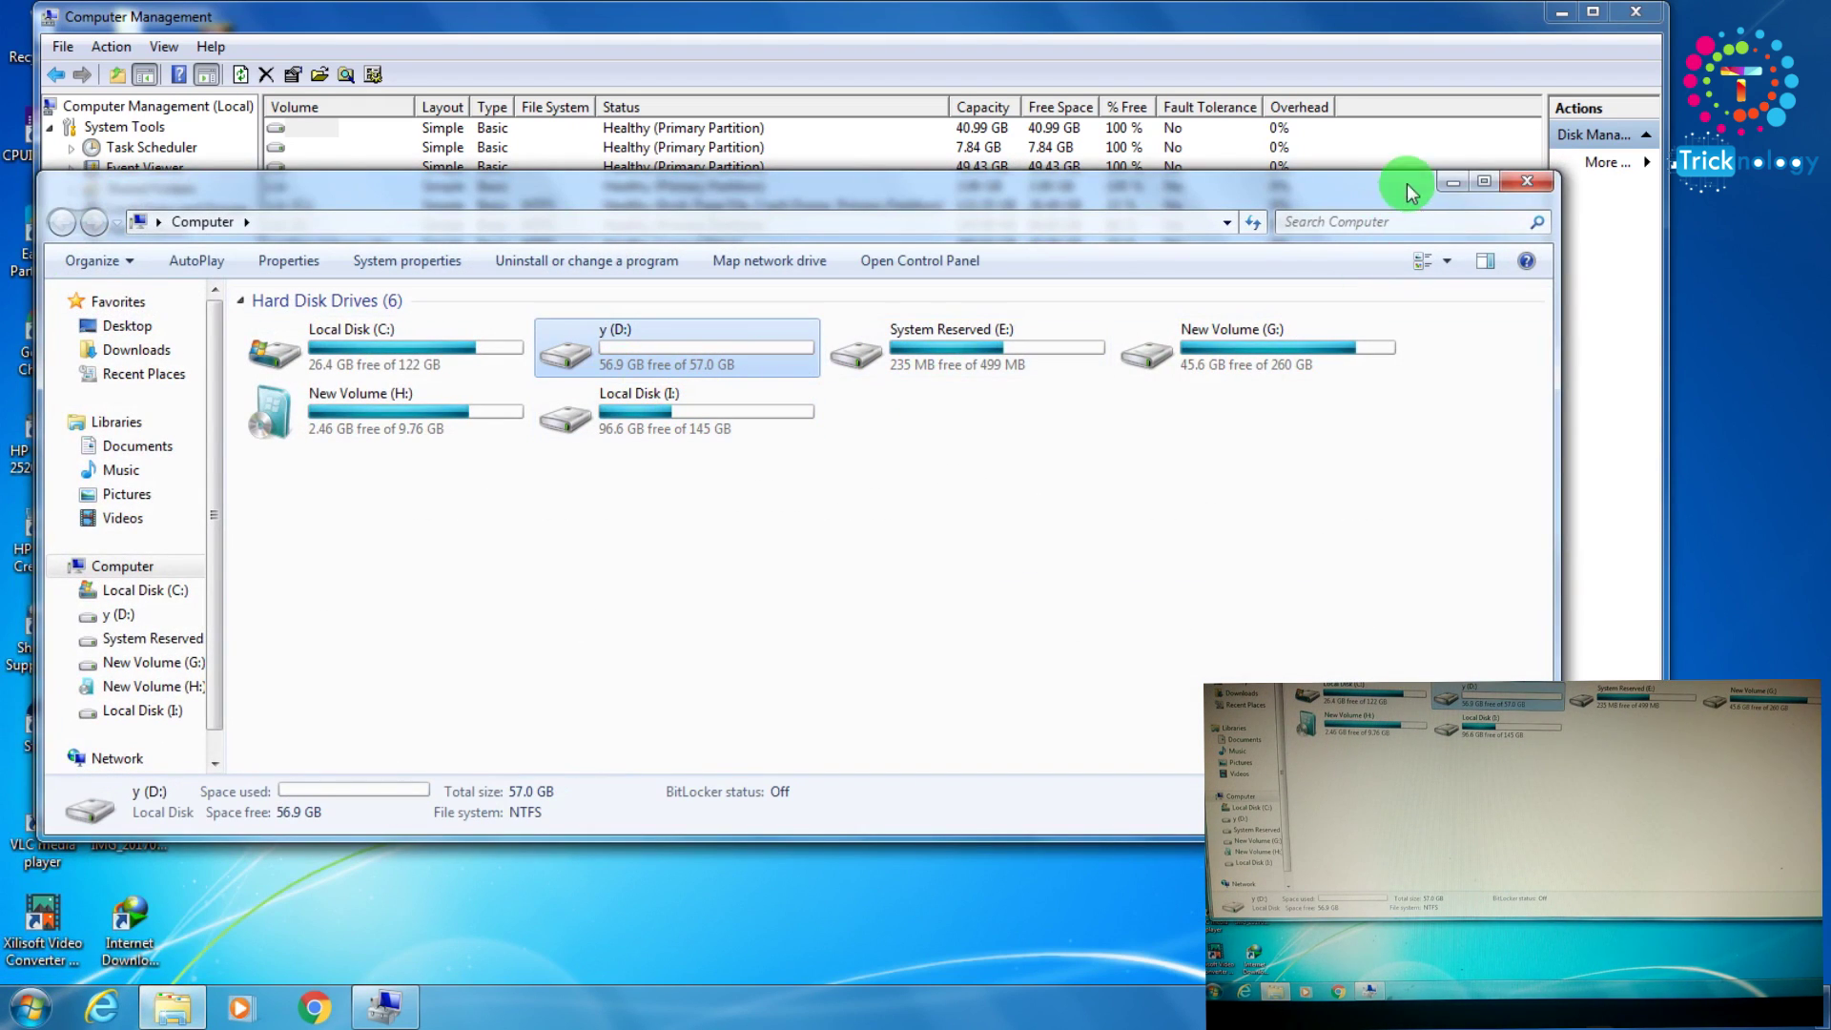
pyautogui.click(1452, 183)
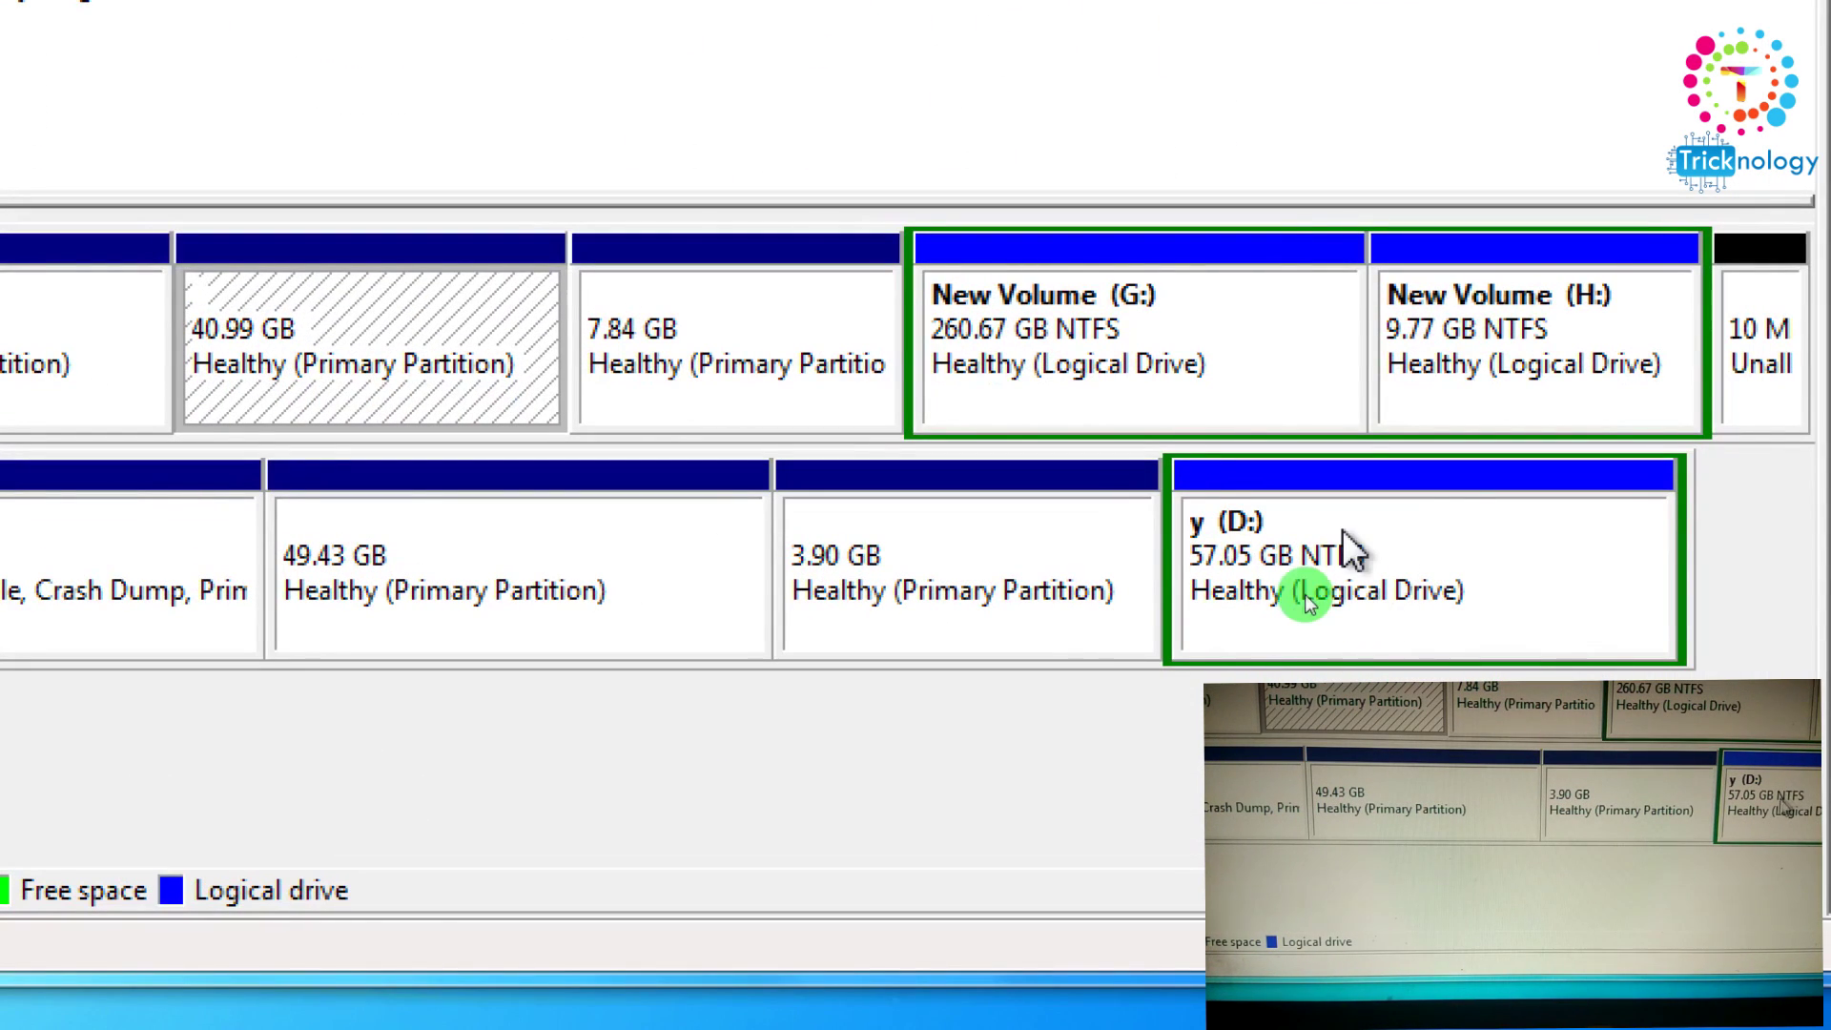
# - Delete the 57.05 GB y (D:) volume on Disk 1, confirming the erase with Yes
pyautogui.rightClick(1287, 627)
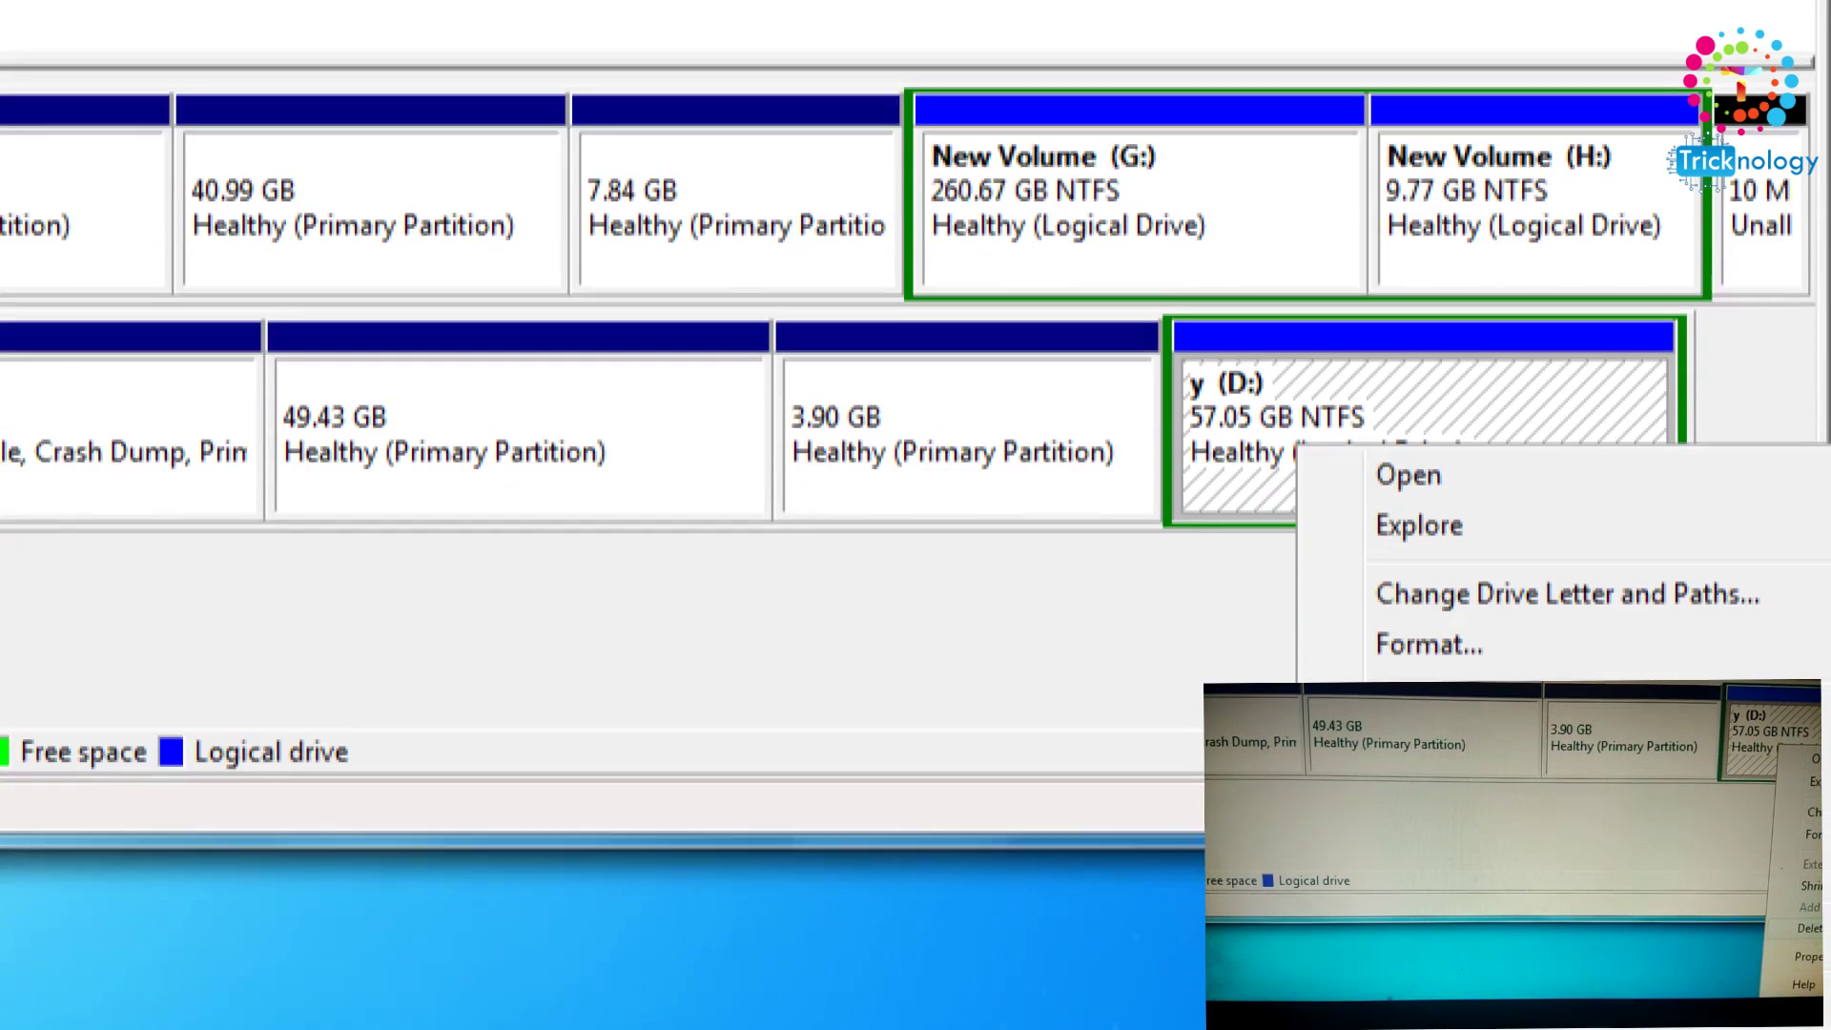
pyautogui.click(1430, 845)
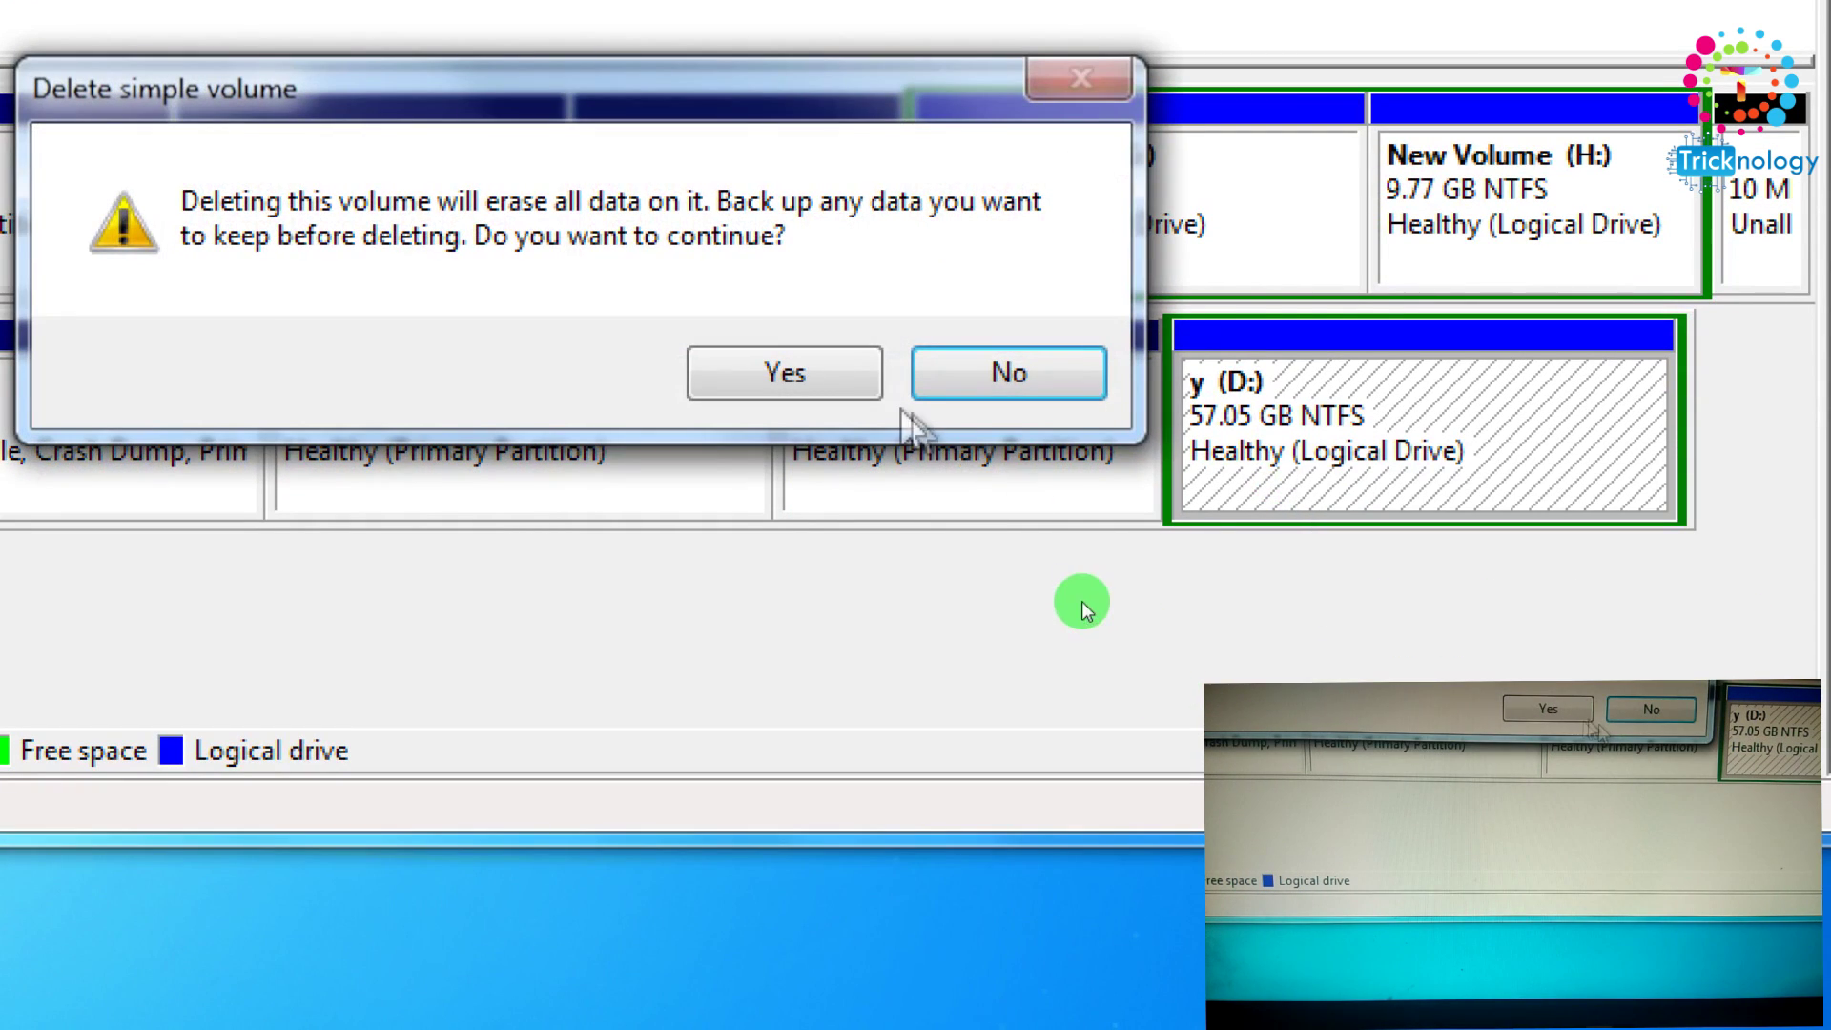
pyautogui.click(862, 395)
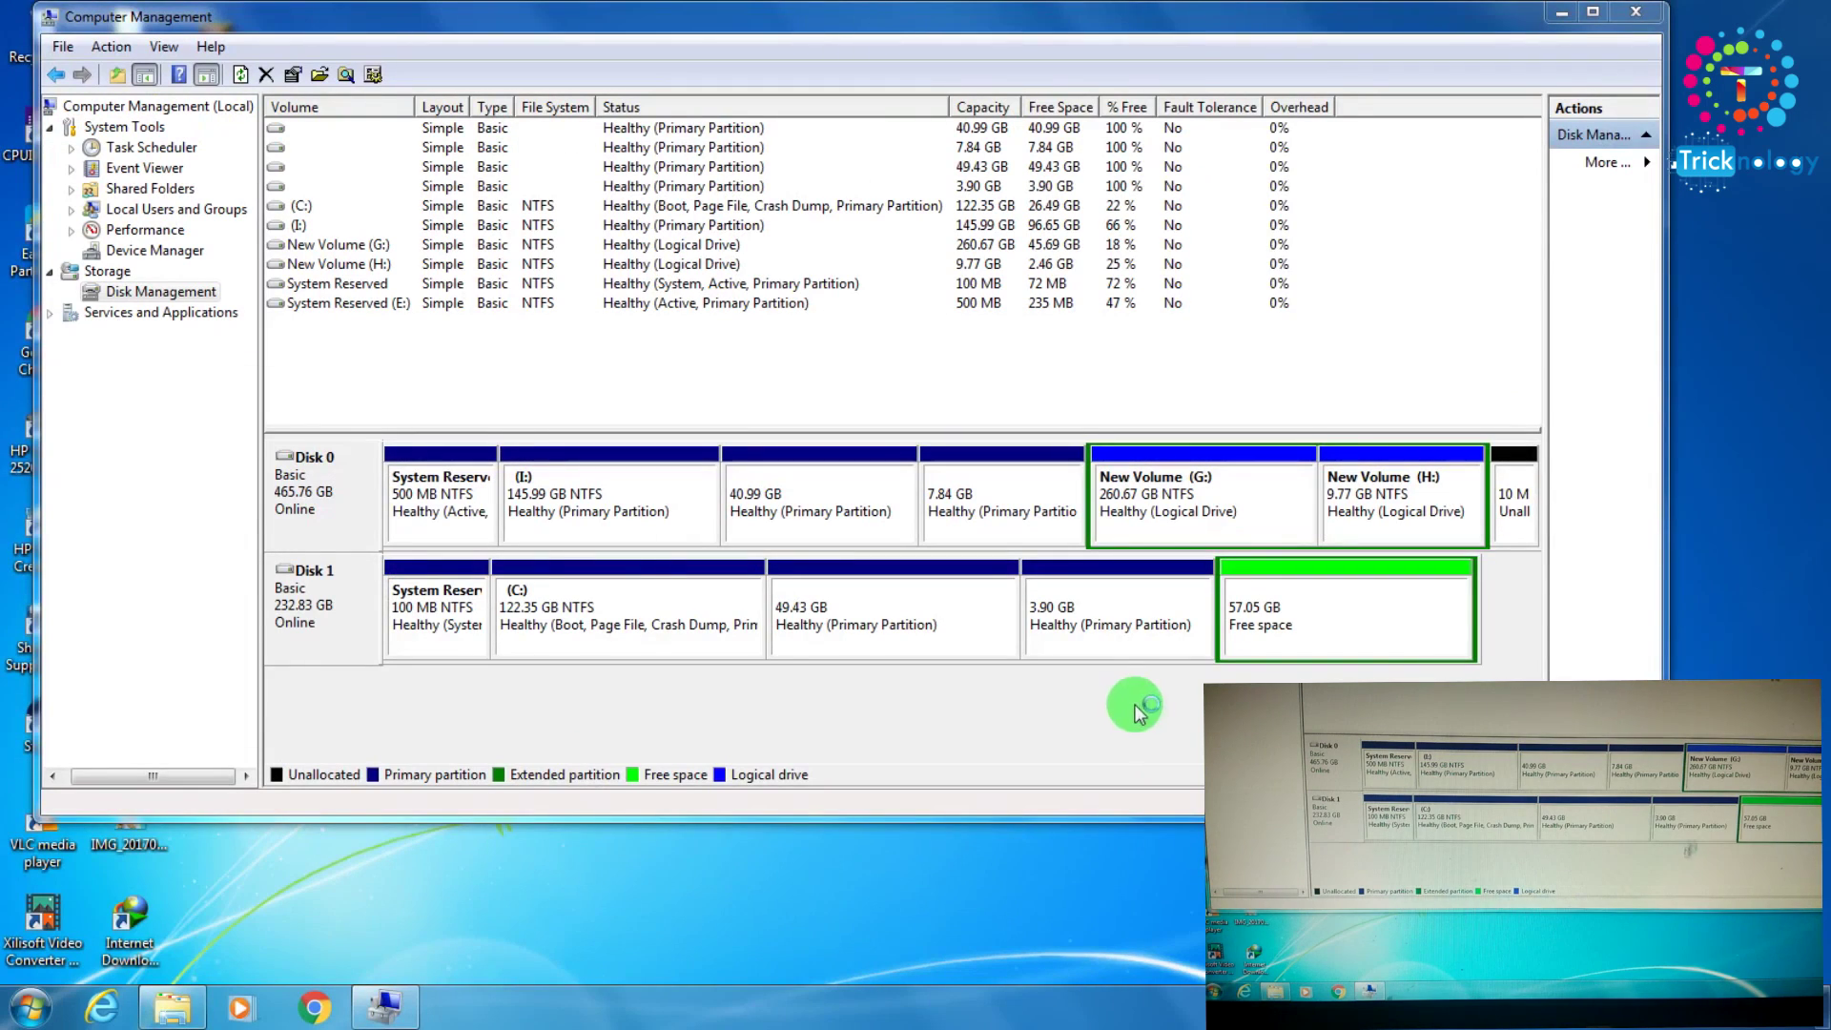
pyautogui.rightClick(902, 427)
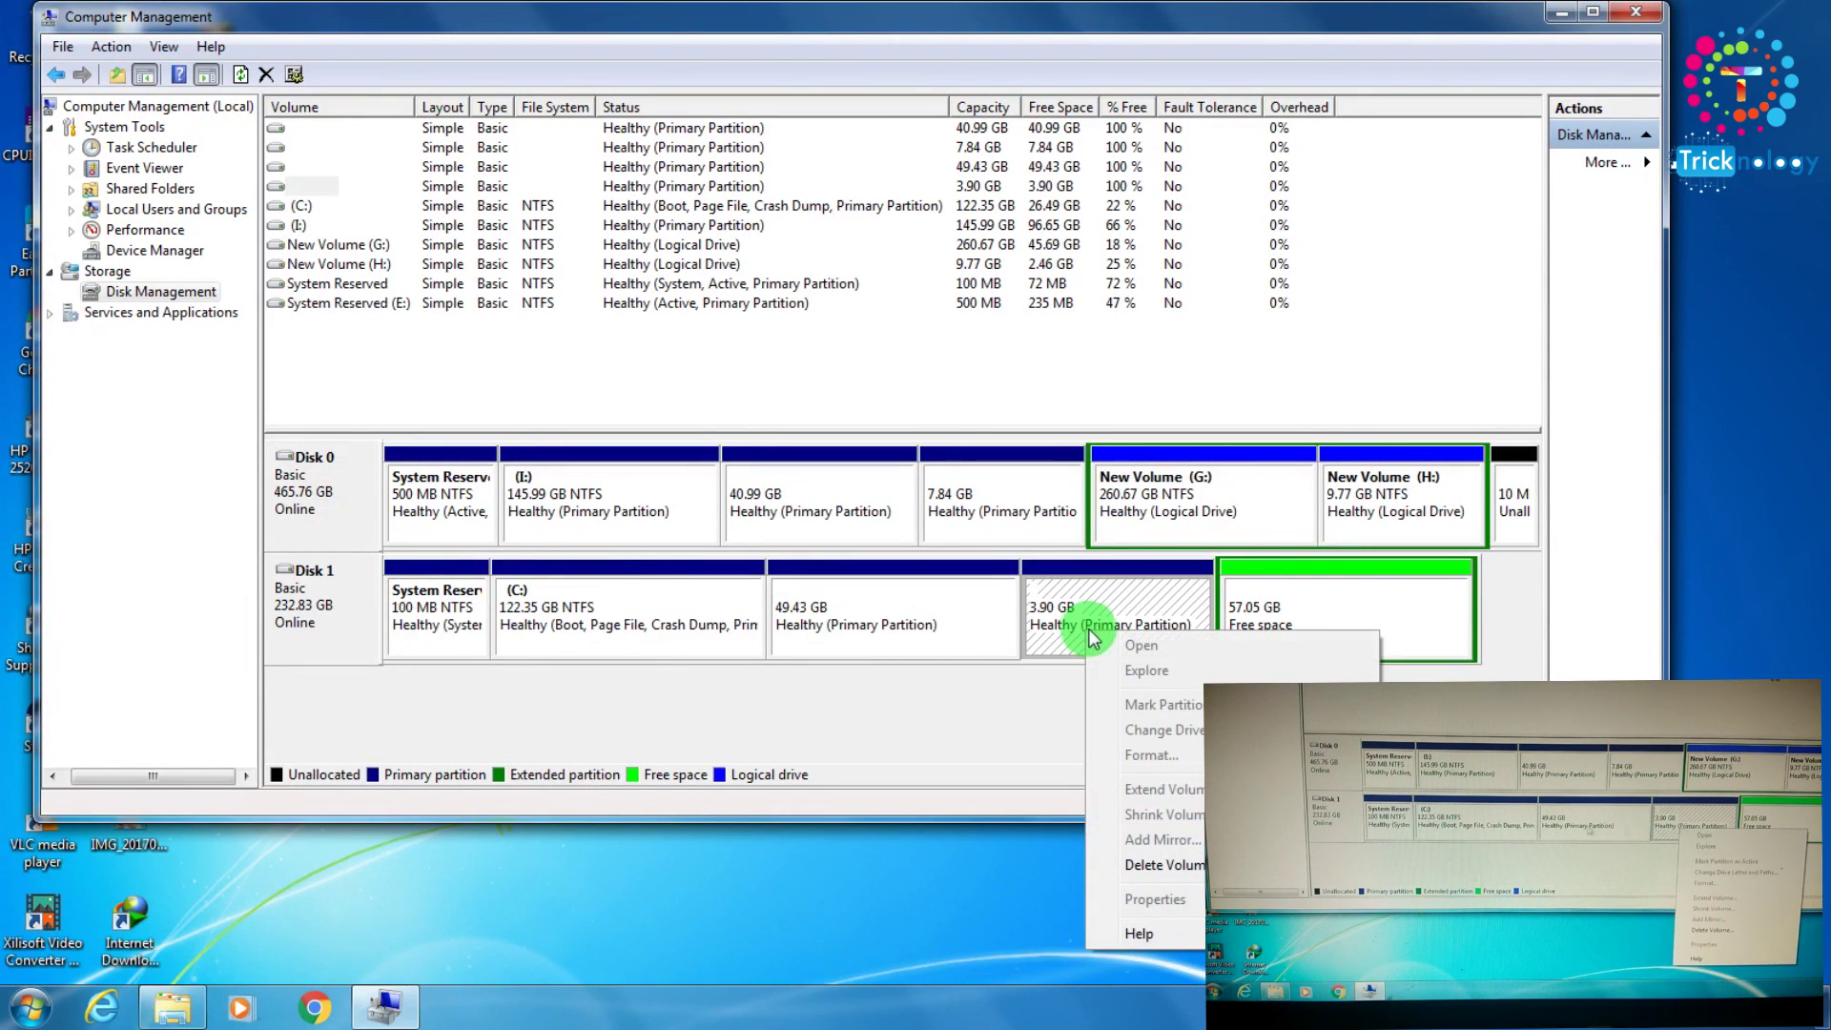
pyautogui.click(787, 634)
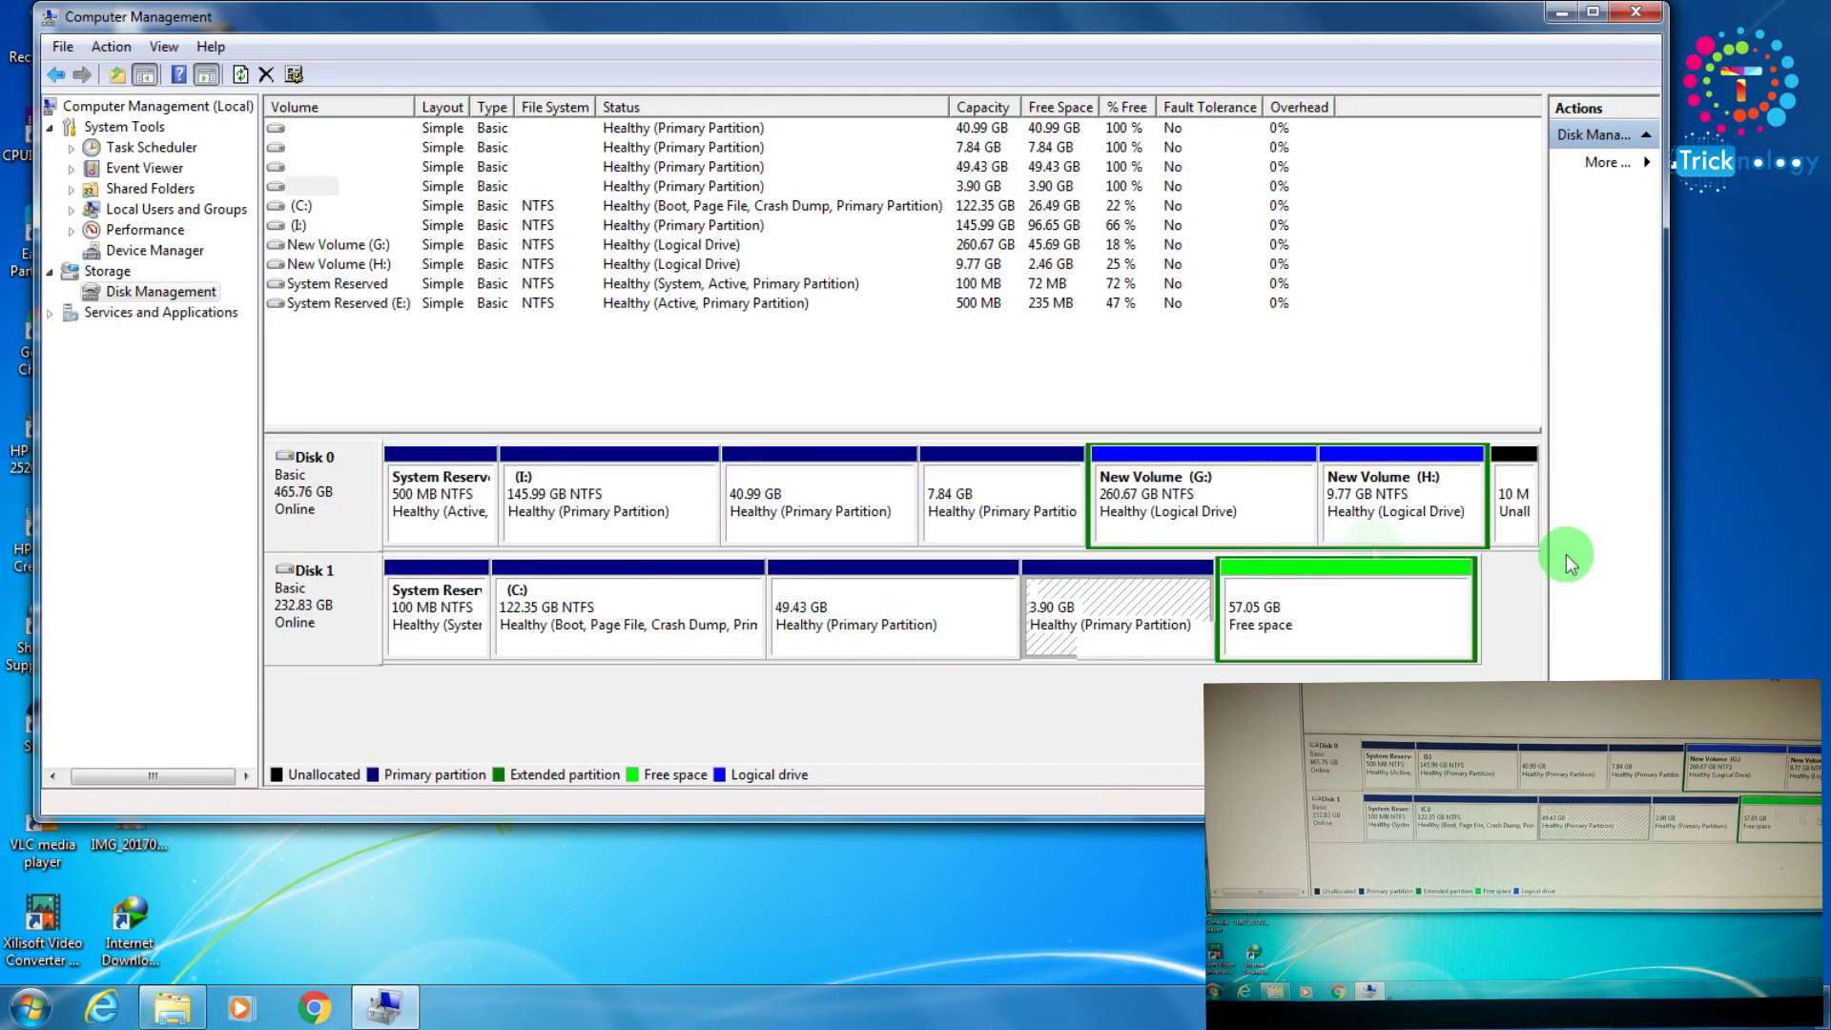
pyautogui.rightClick(1241, 591)
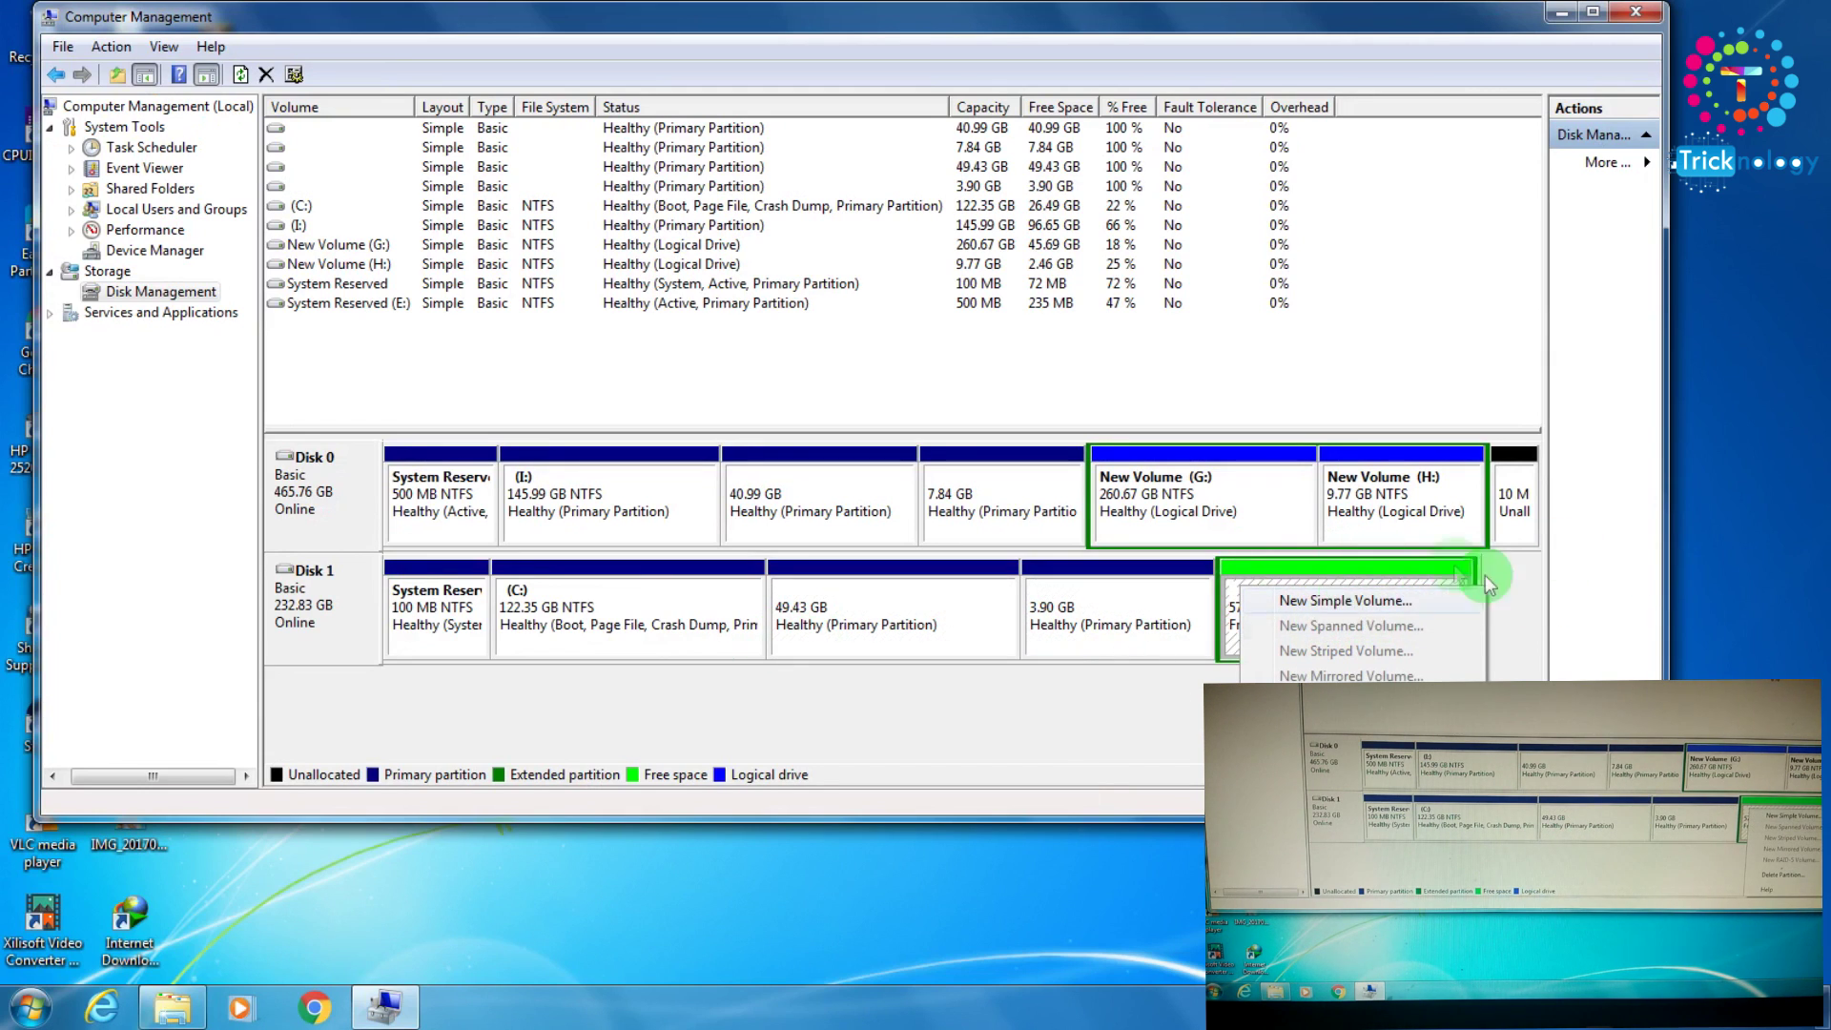
pyautogui.click(1751, 553)
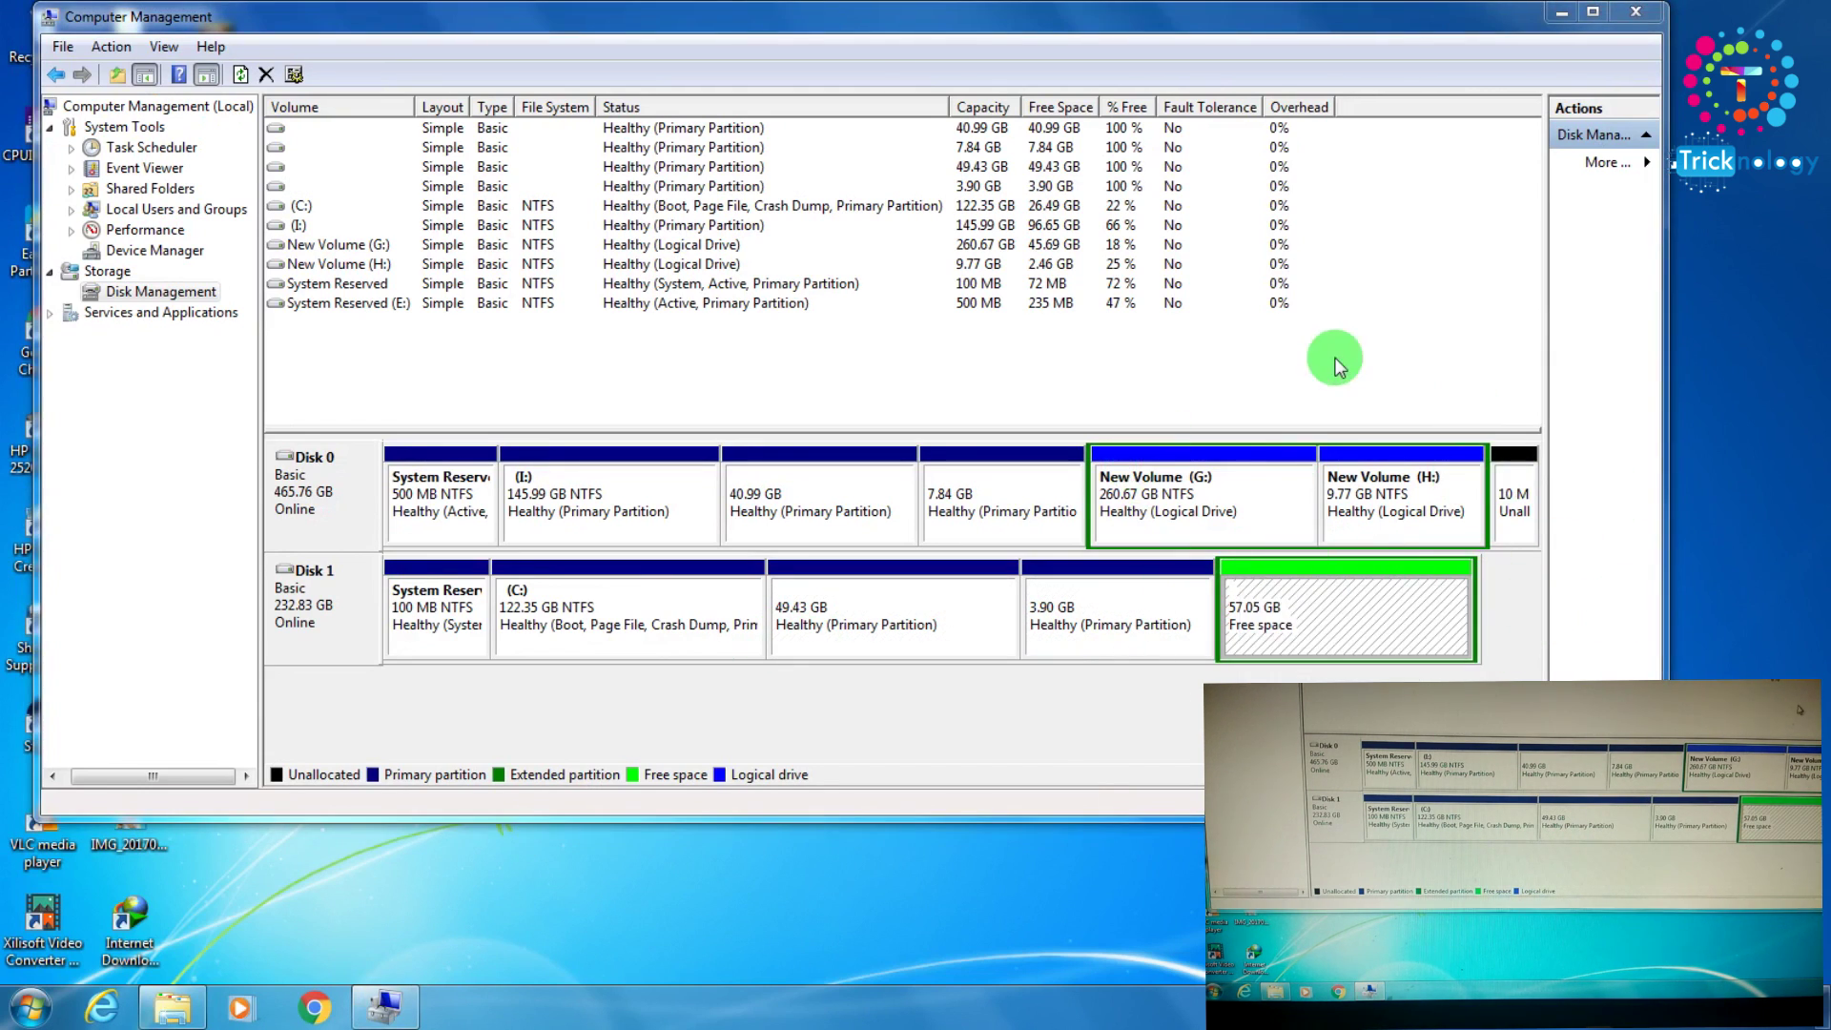